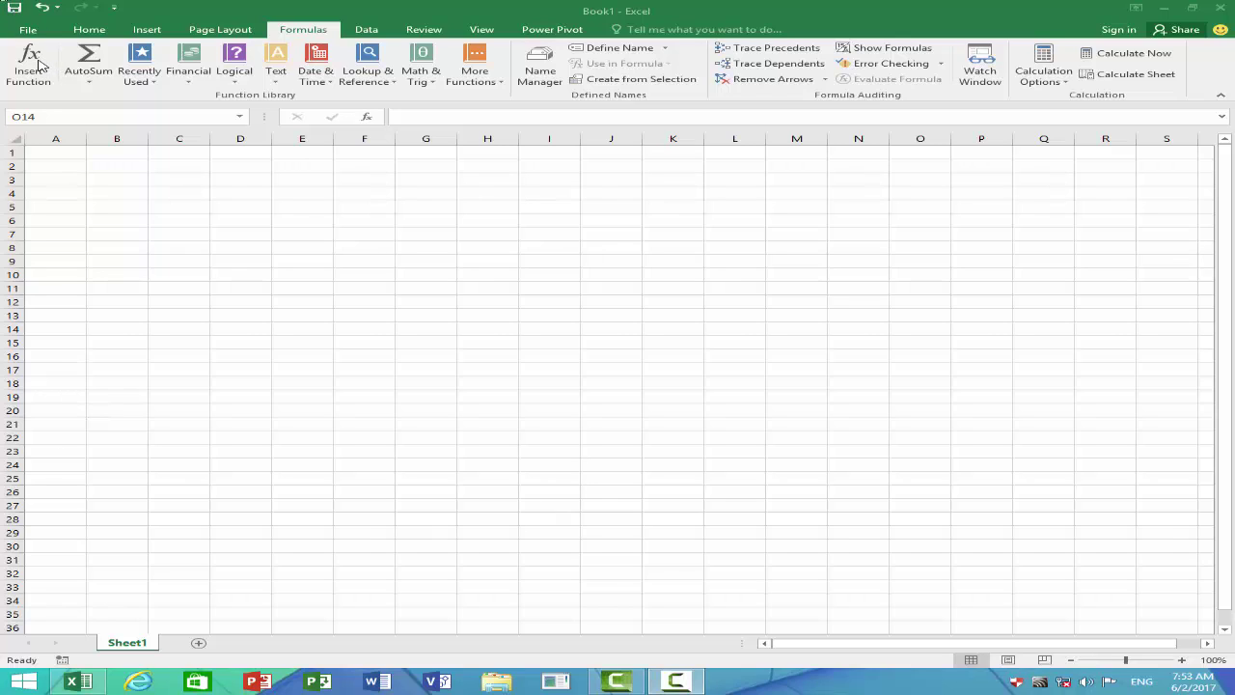
- Open and dismiss the AutoSum quick-function list, then select cell I6
click(89, 83)
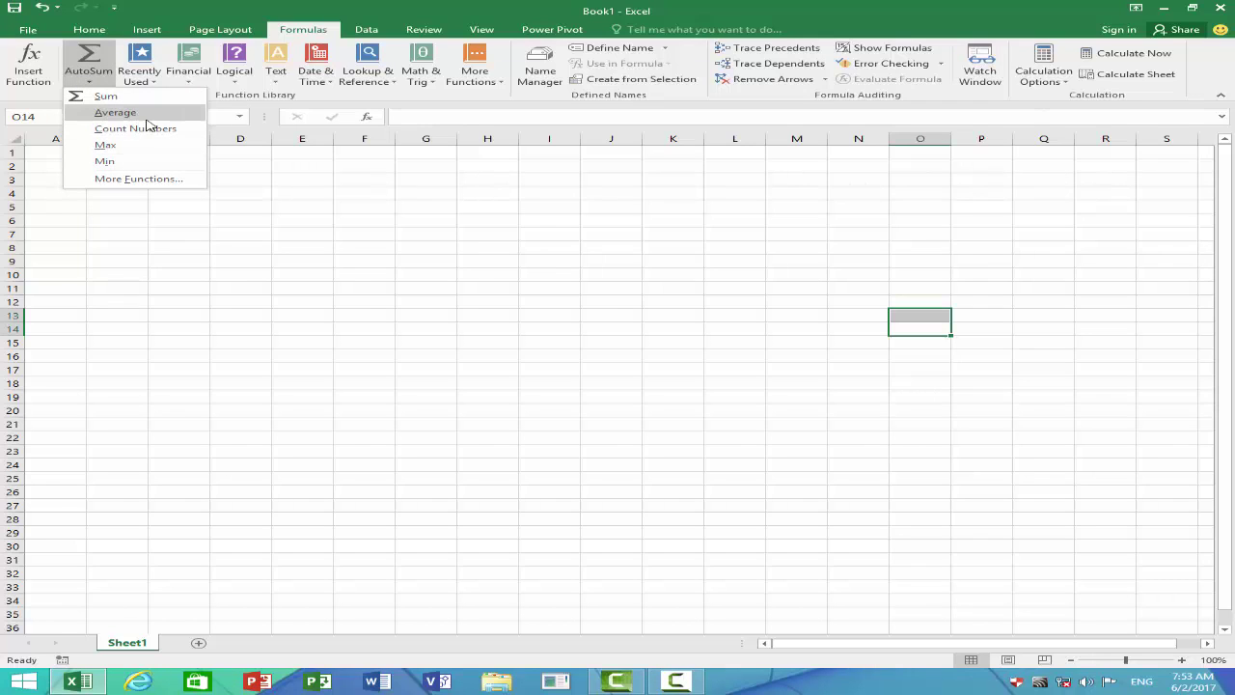
click(340, 190)
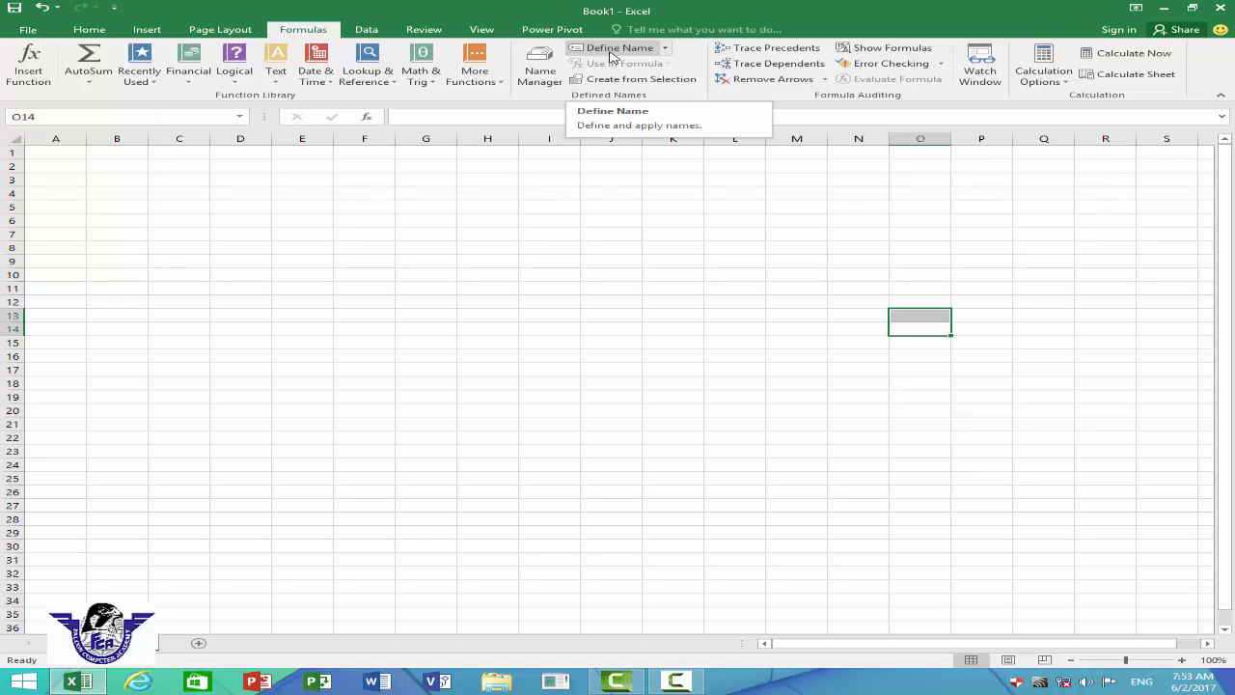
click(523, 222)
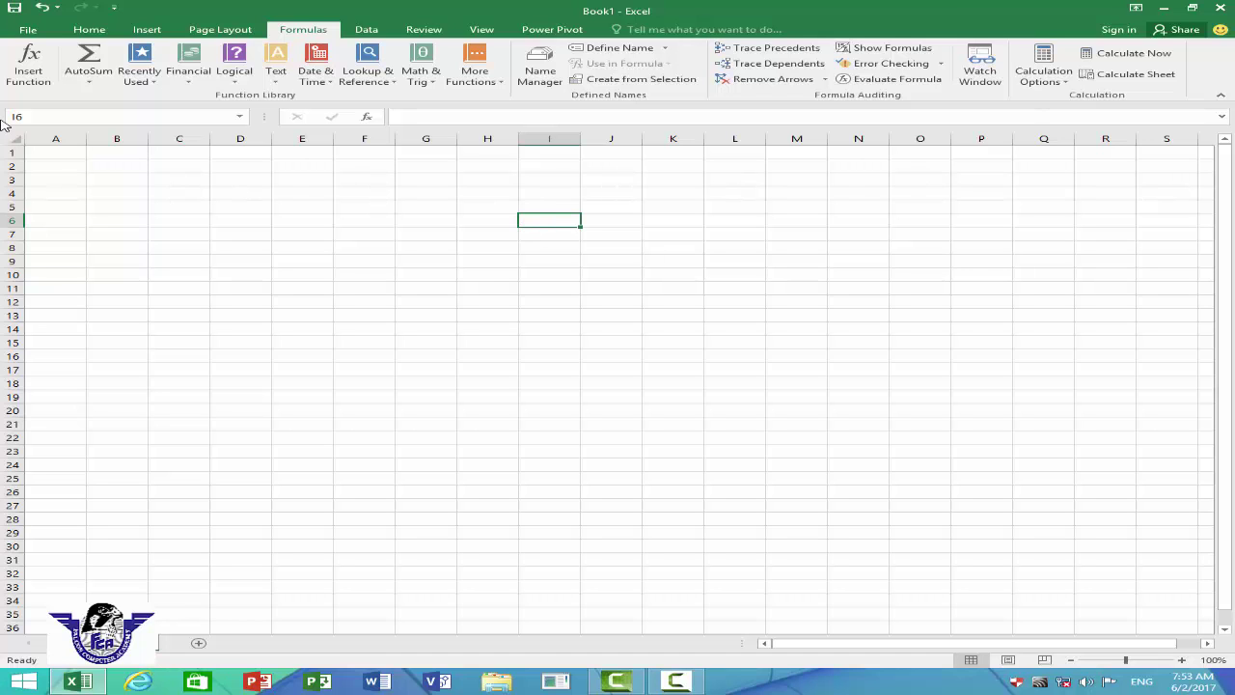
- Enter 500, 400, 200, 100, 600 and 500 down cells A1 to A6
click(55, 154)
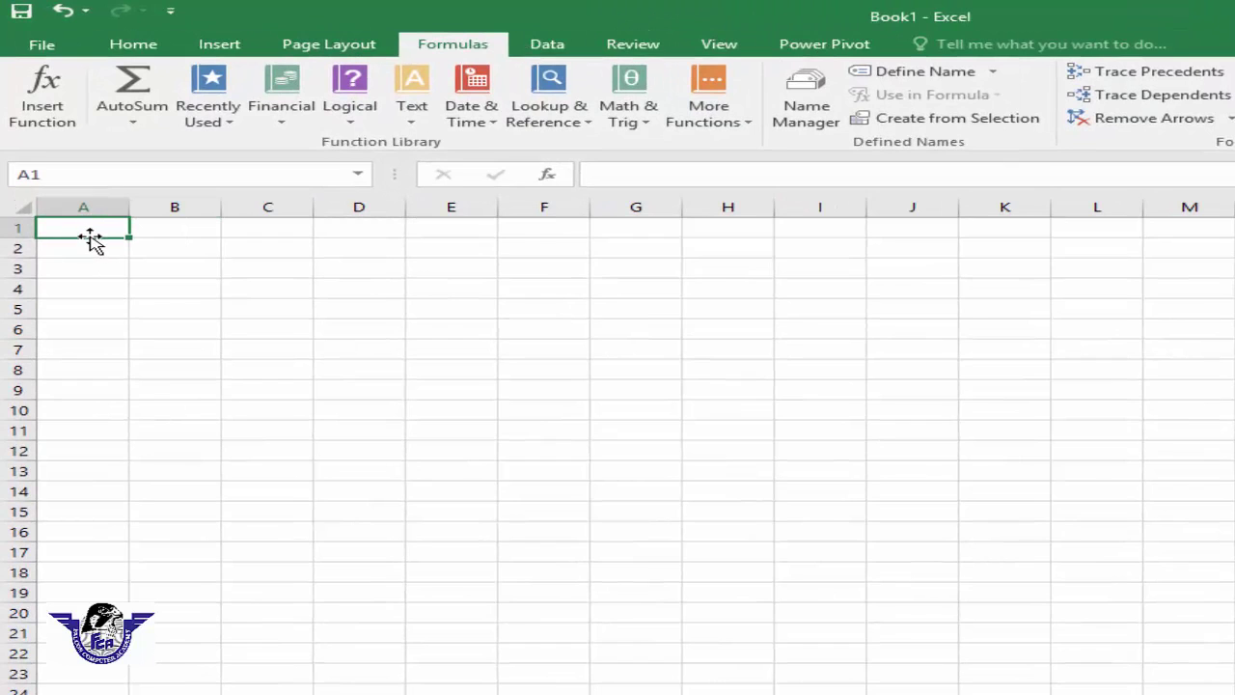
click(83, 228)
text(500)
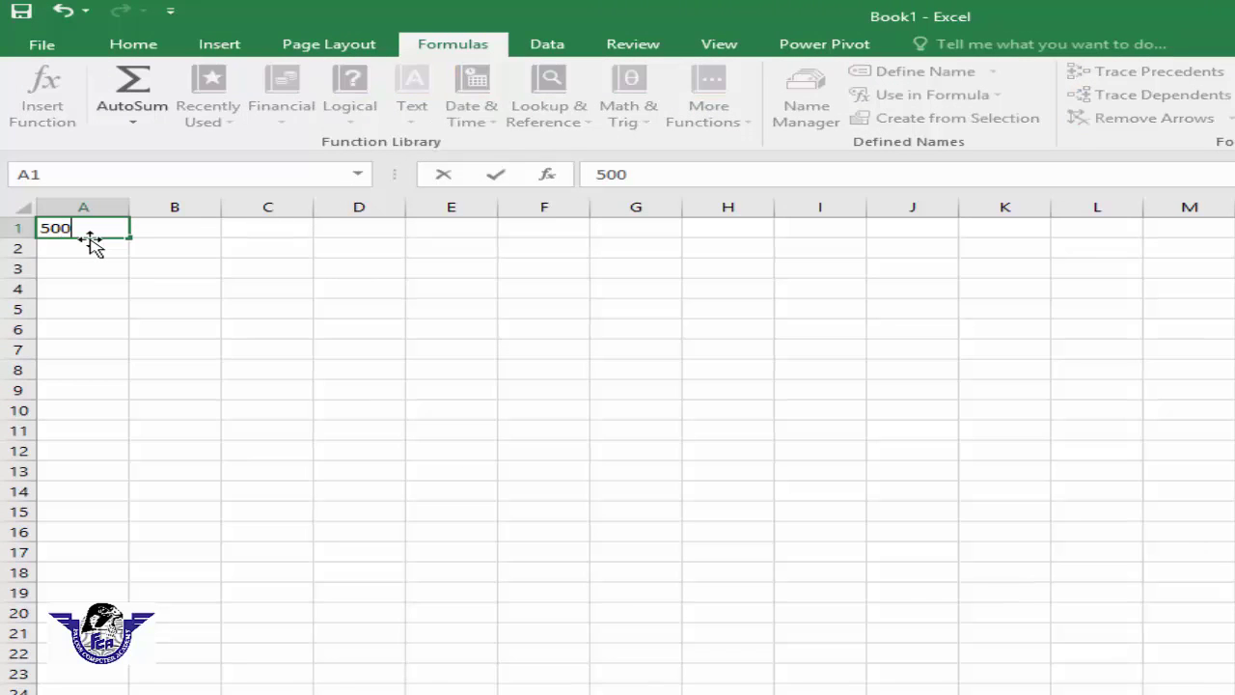
key(Return)
text(400)
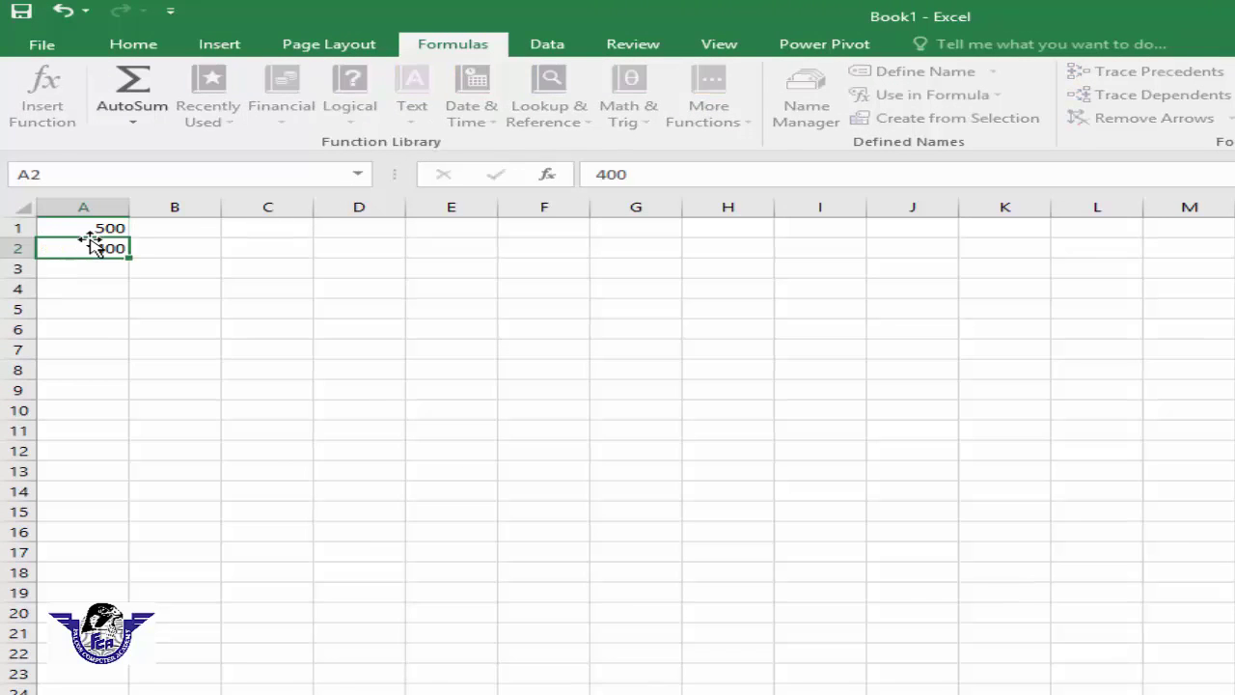
key(Return)
text(200)
key(Return)
text(100)
key(Return)
text(6)
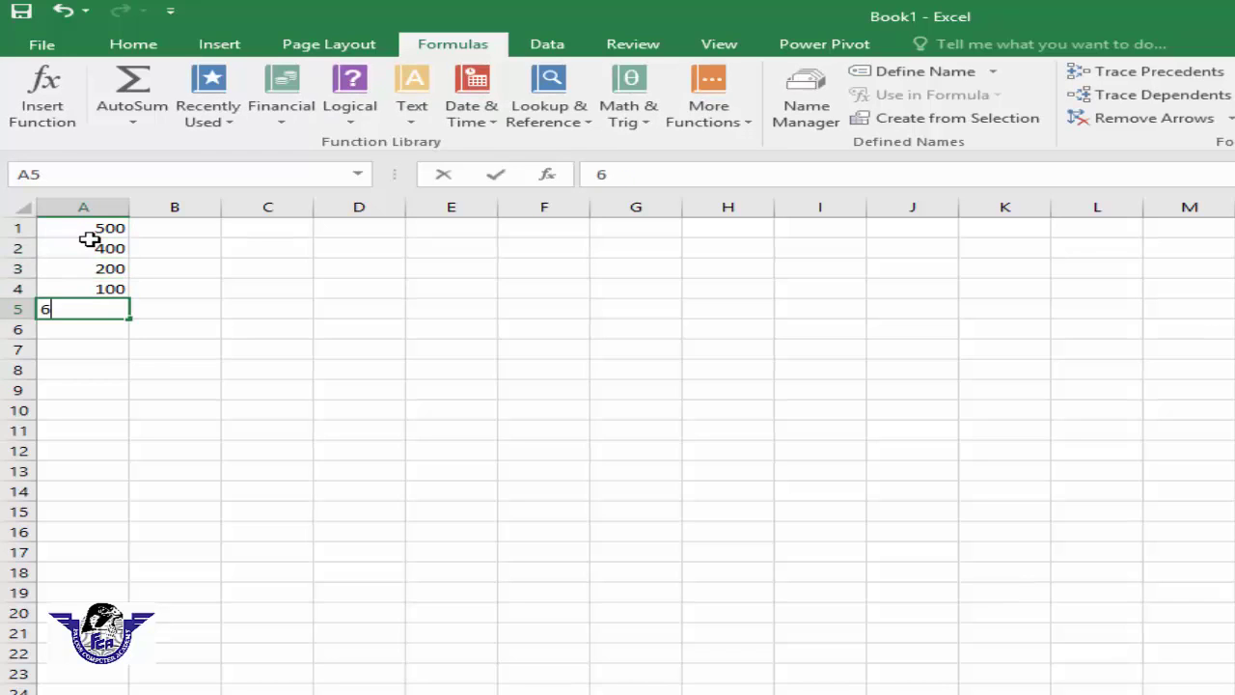
text(00)
key(Return)
text(500)
key(Return)
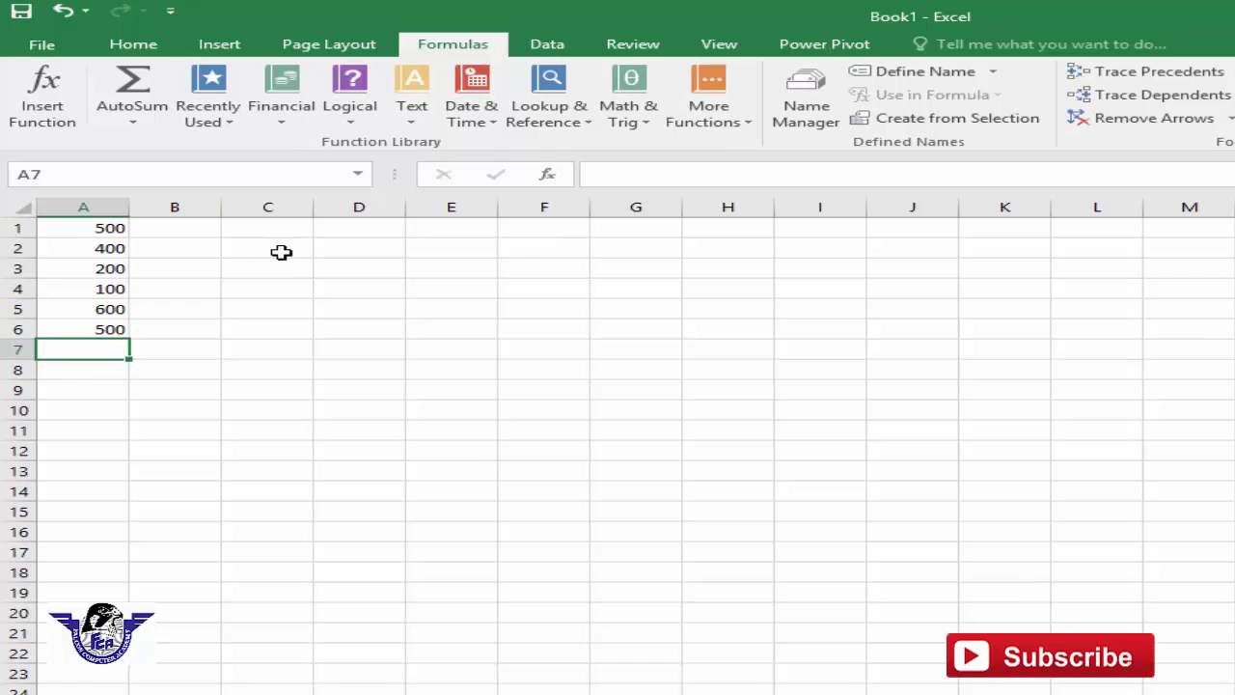
click(41, 96)
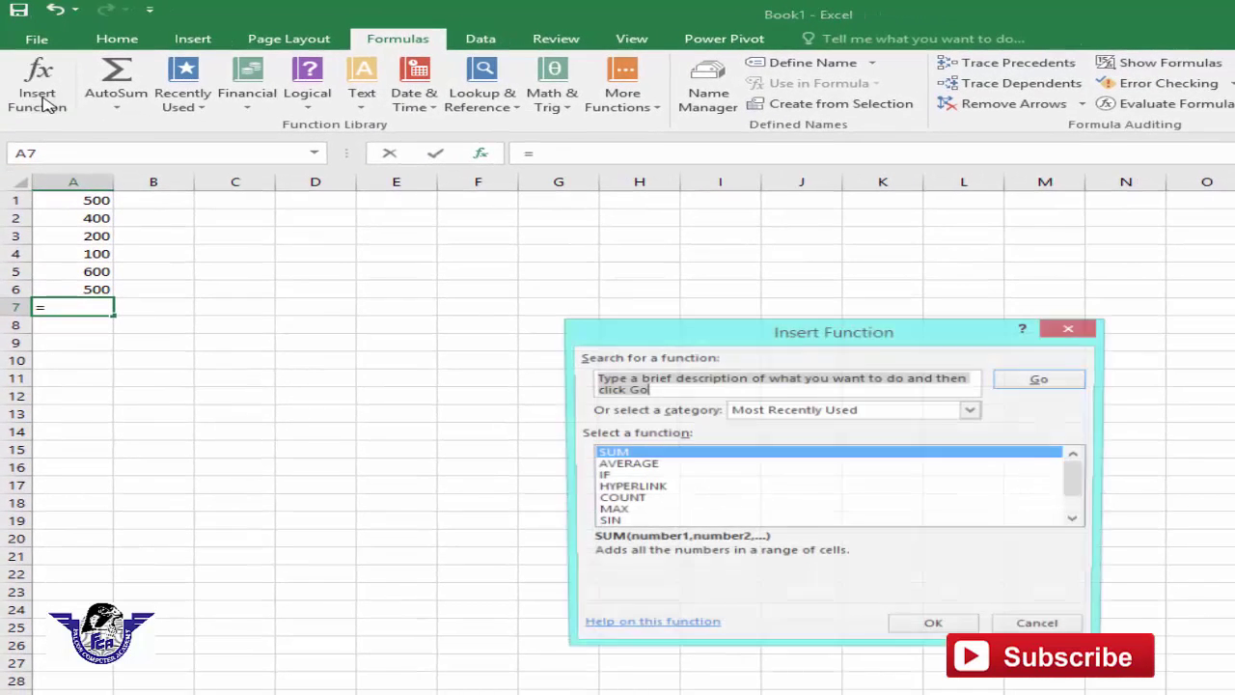
click(632, 464)
click(608, 452)
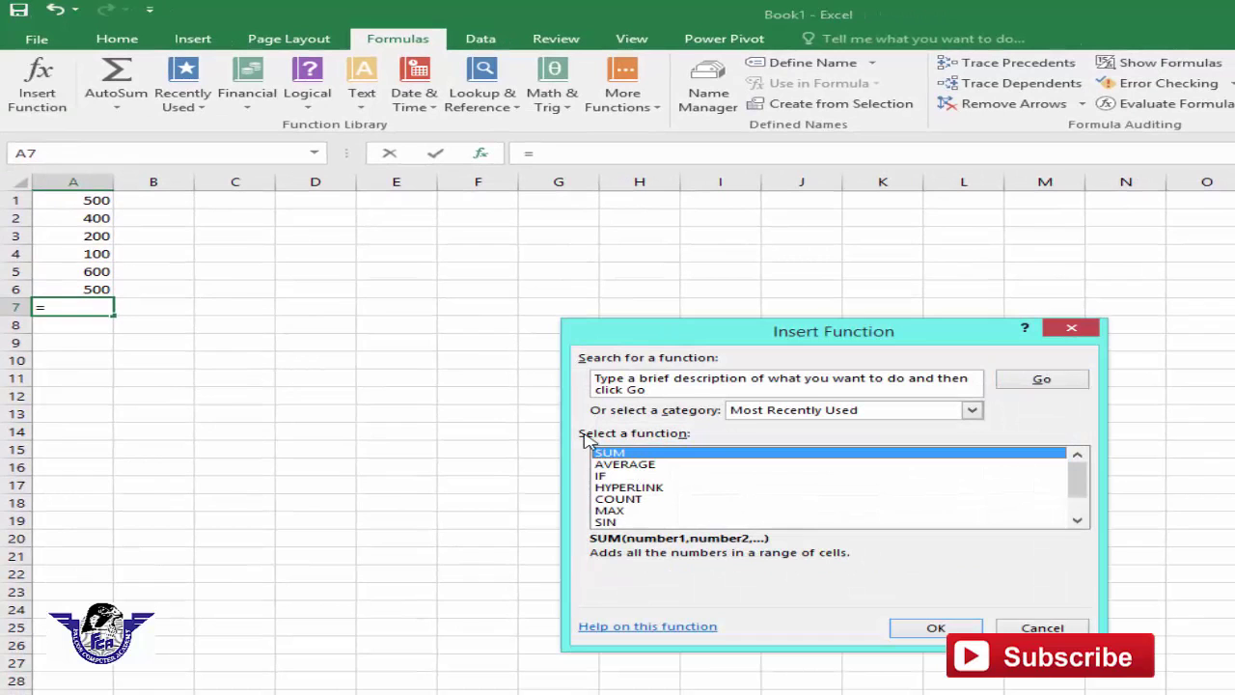
click(942, 632)
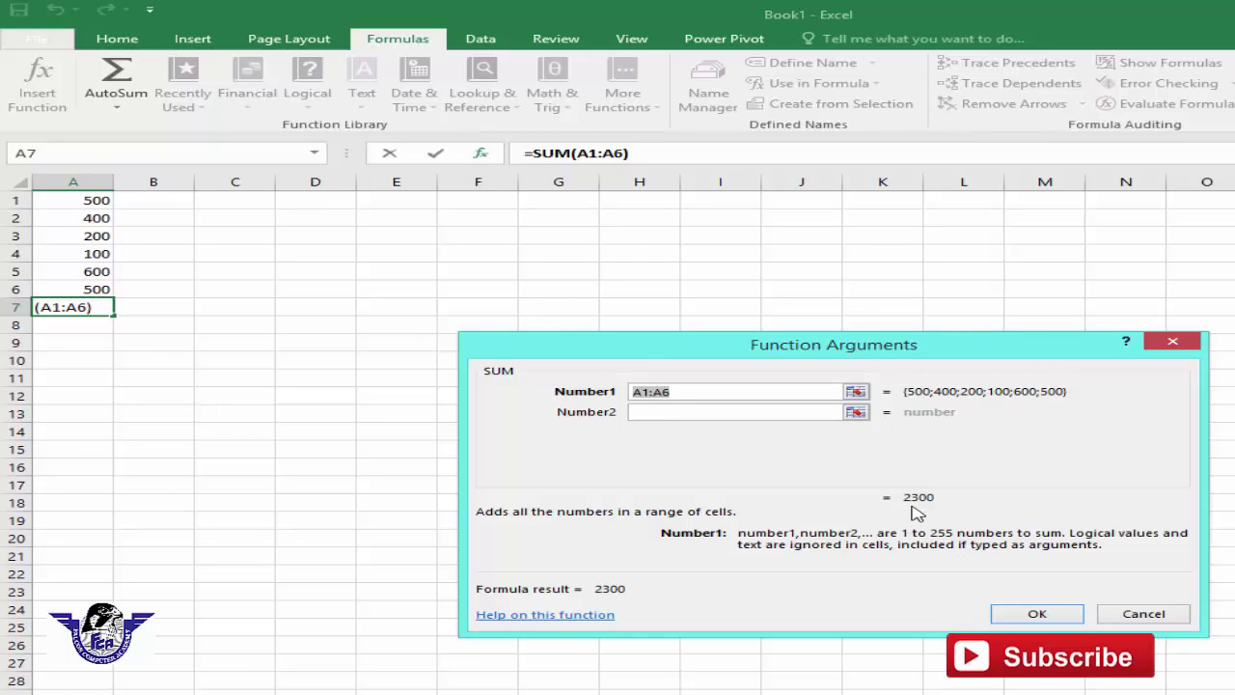
click(1038, 615)
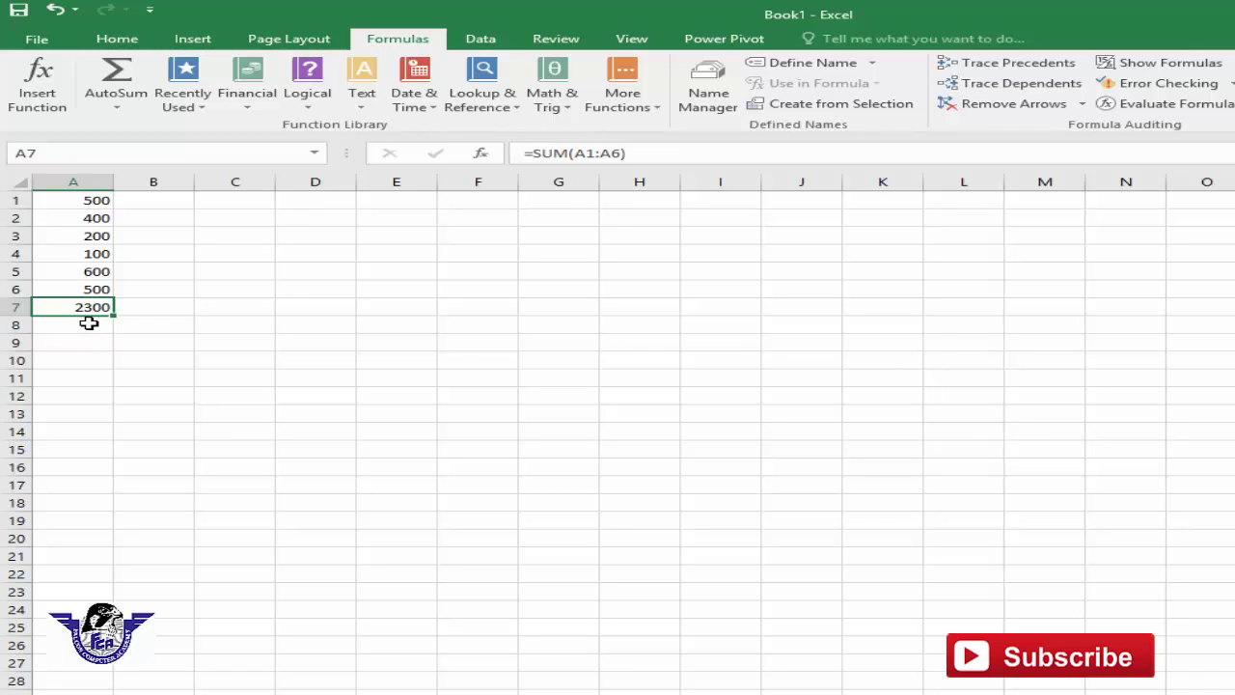
key(Delete)
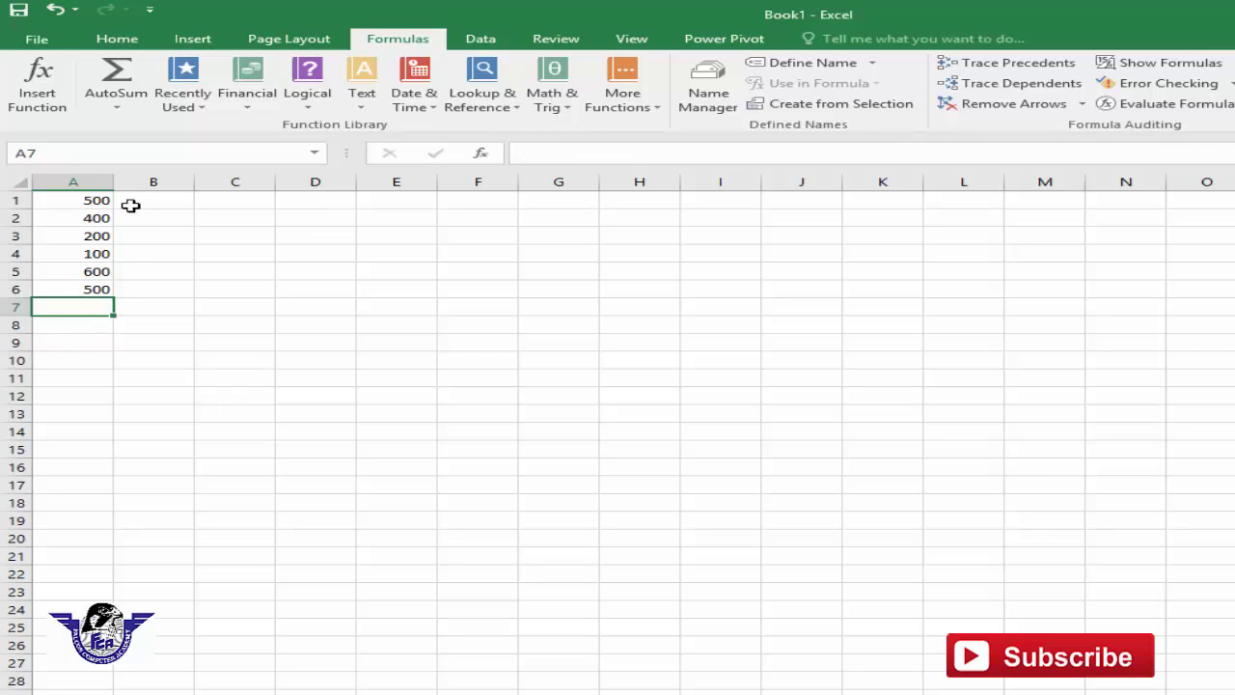
- Fill B1:B11 with 6546, 4, 654, 65, 4654, 5, 55, 464, 64, 456, 456
click(140, 202)
text(6546)
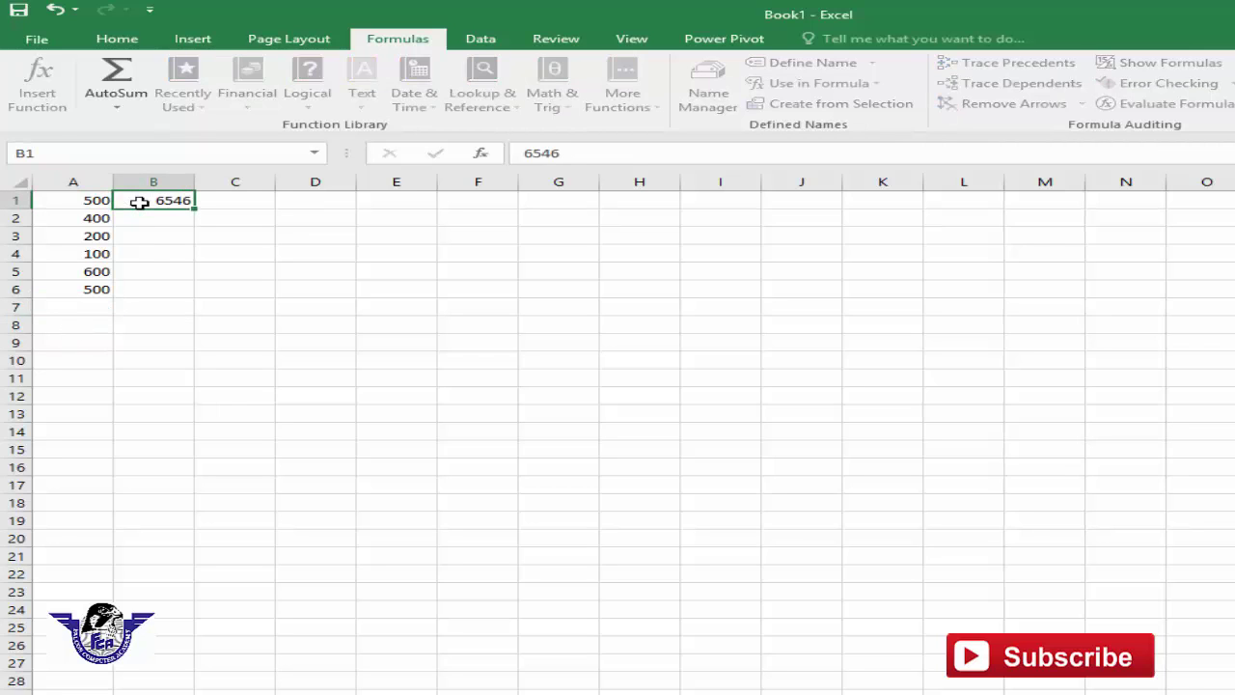
key(Return)
text(4)
key(Return)
text(654 65 4654)
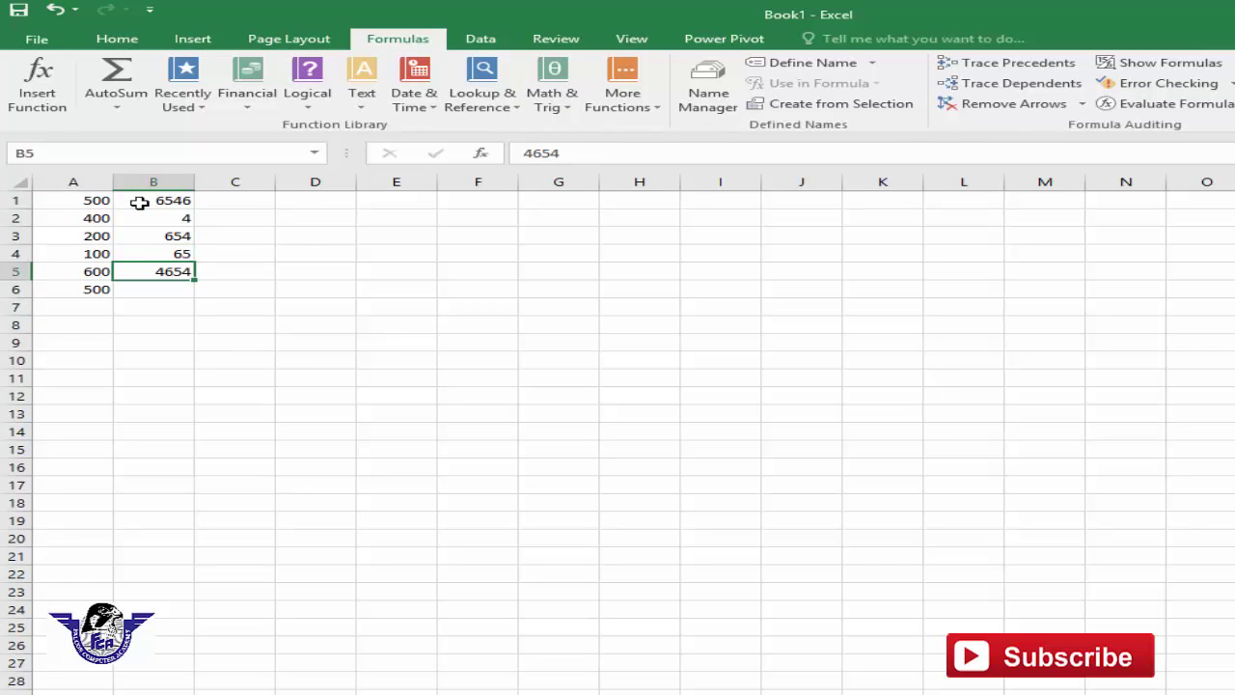
text( 5 55 464 64 456 456)
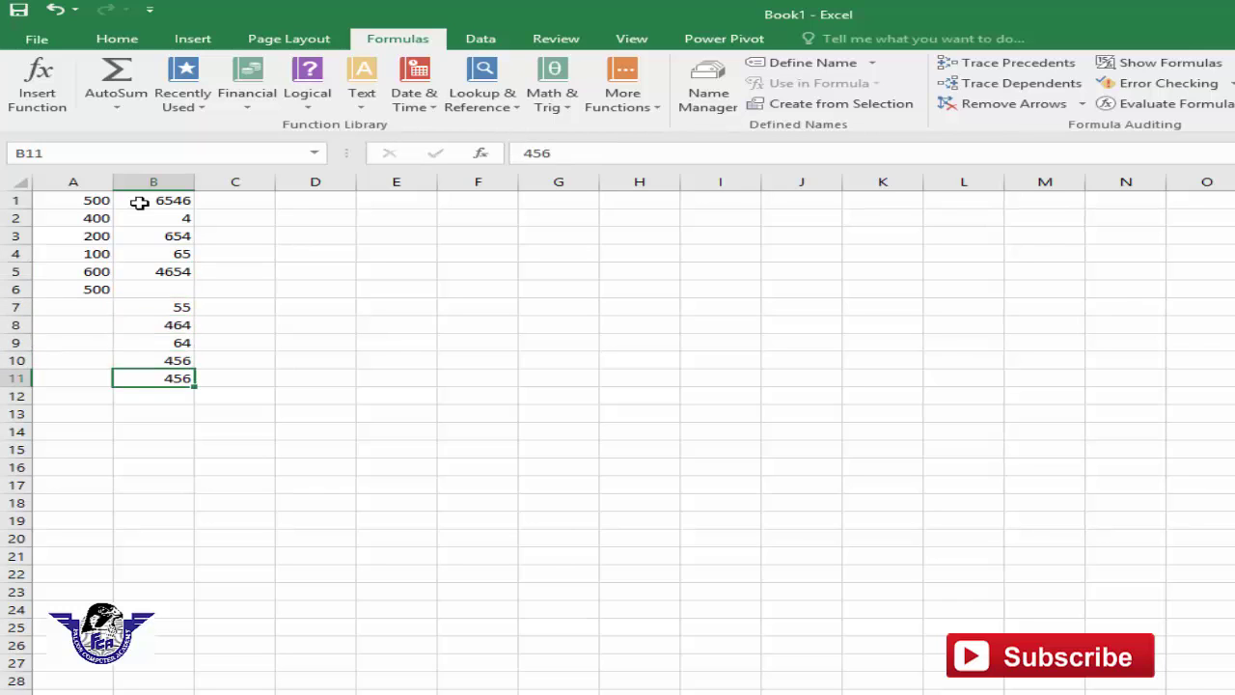
key(Up)
key(Up)
key(Up)
key(Up)
key(Up)
text(5)
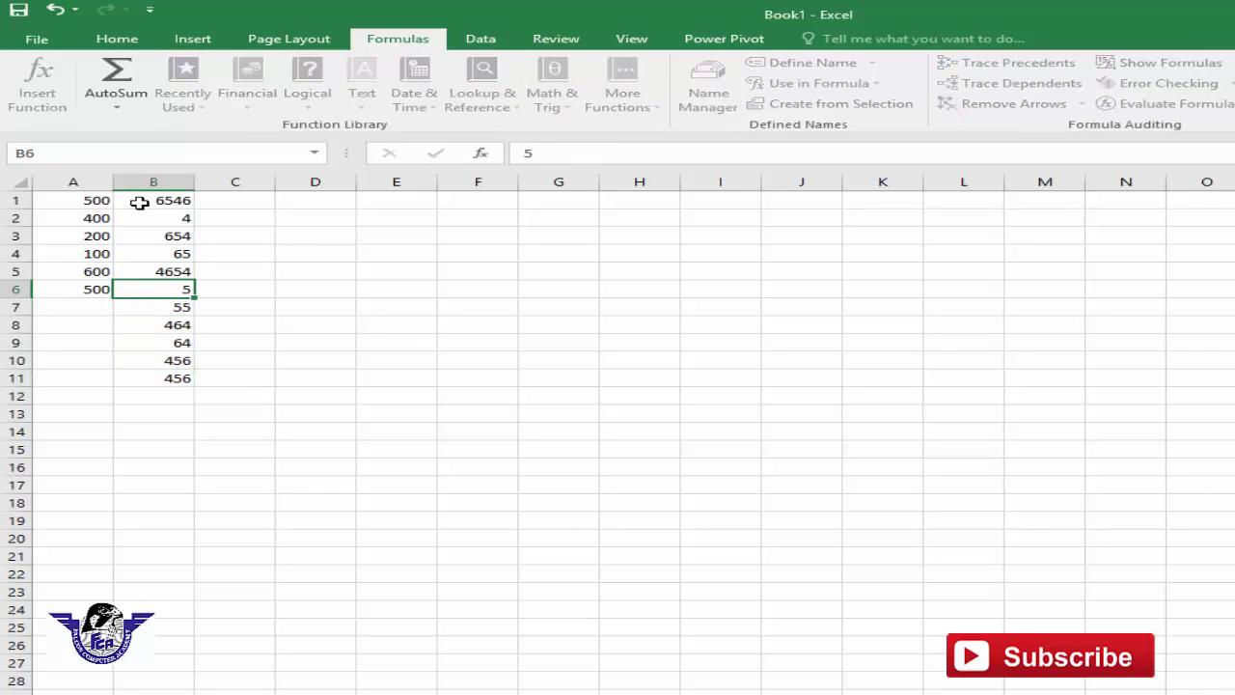
key(Right)
key(Right)
key(Up)
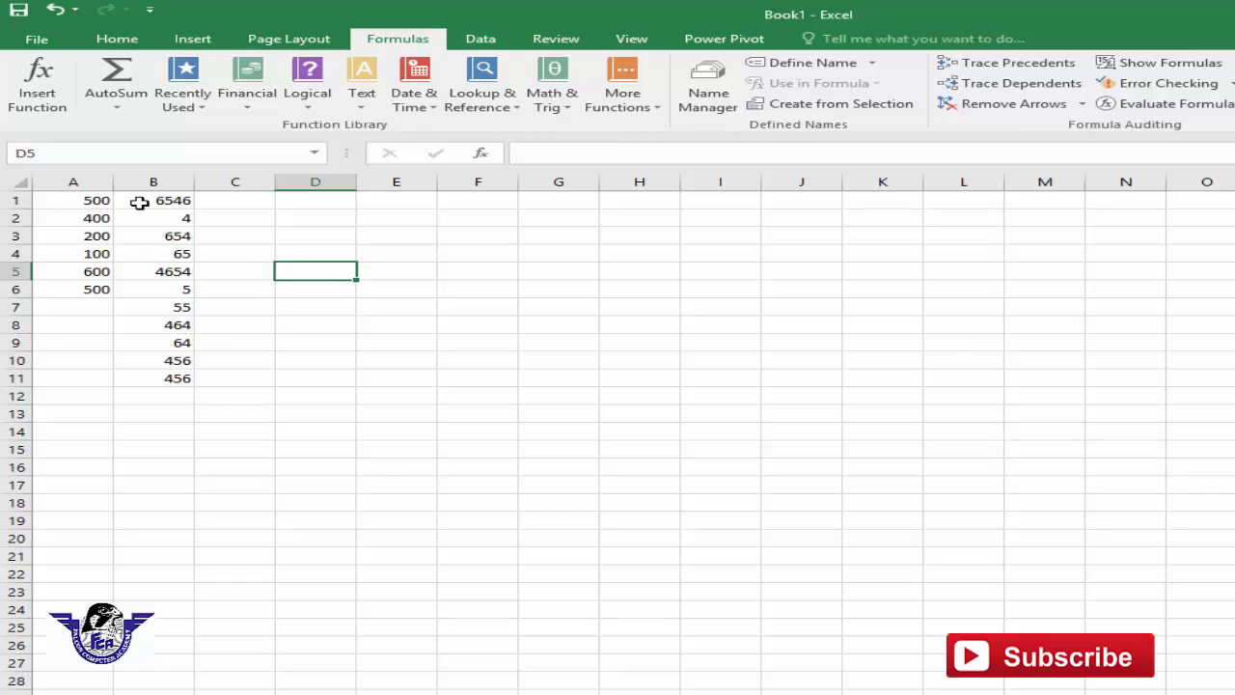
key(Up)
key(Up)
key(Up)
key(Up)
key(Left)
- Fill C1:C13 with values like 55, 55, 44, 55, 66, 5, then select C14
text(55)
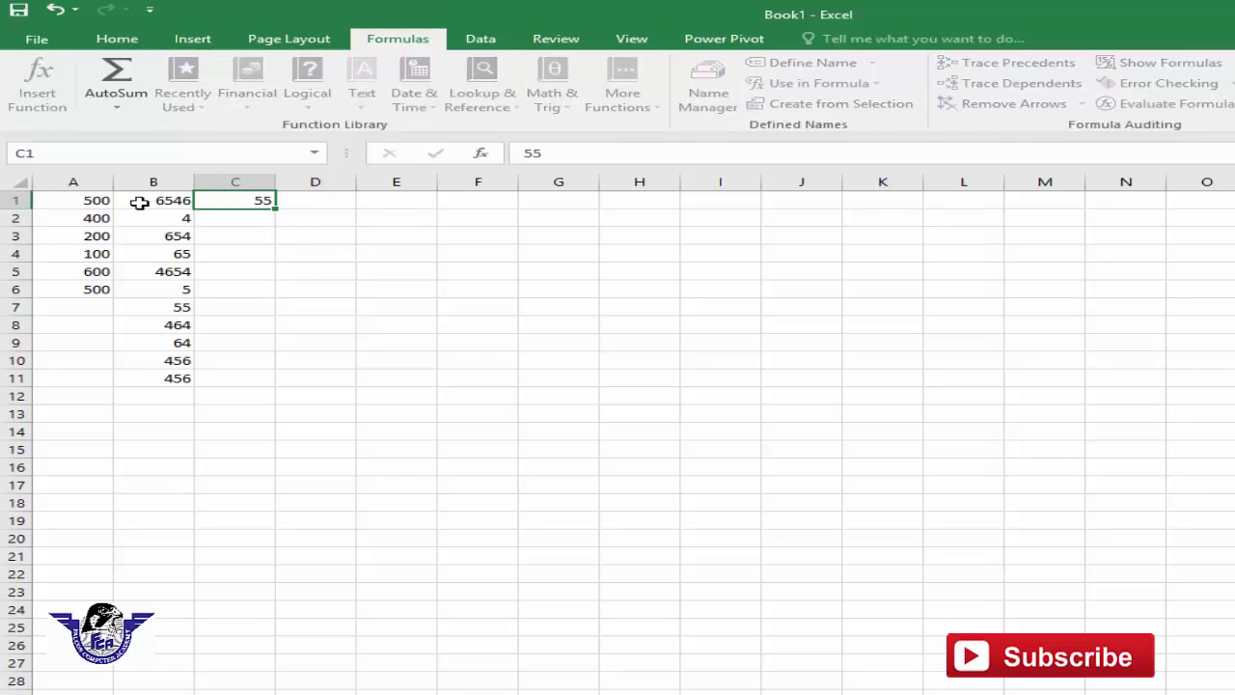
key(Return)
text(55)
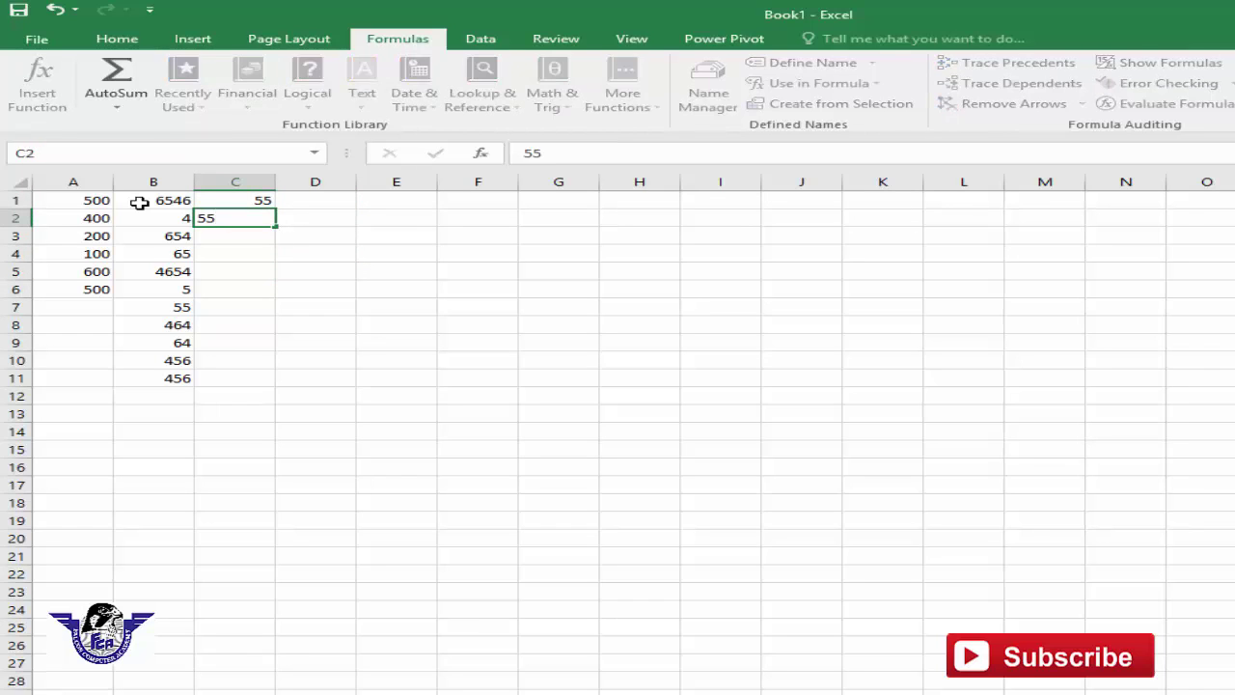
key(Return)
text(44)
key(Return)
text(55)
key(Return)
text(66)
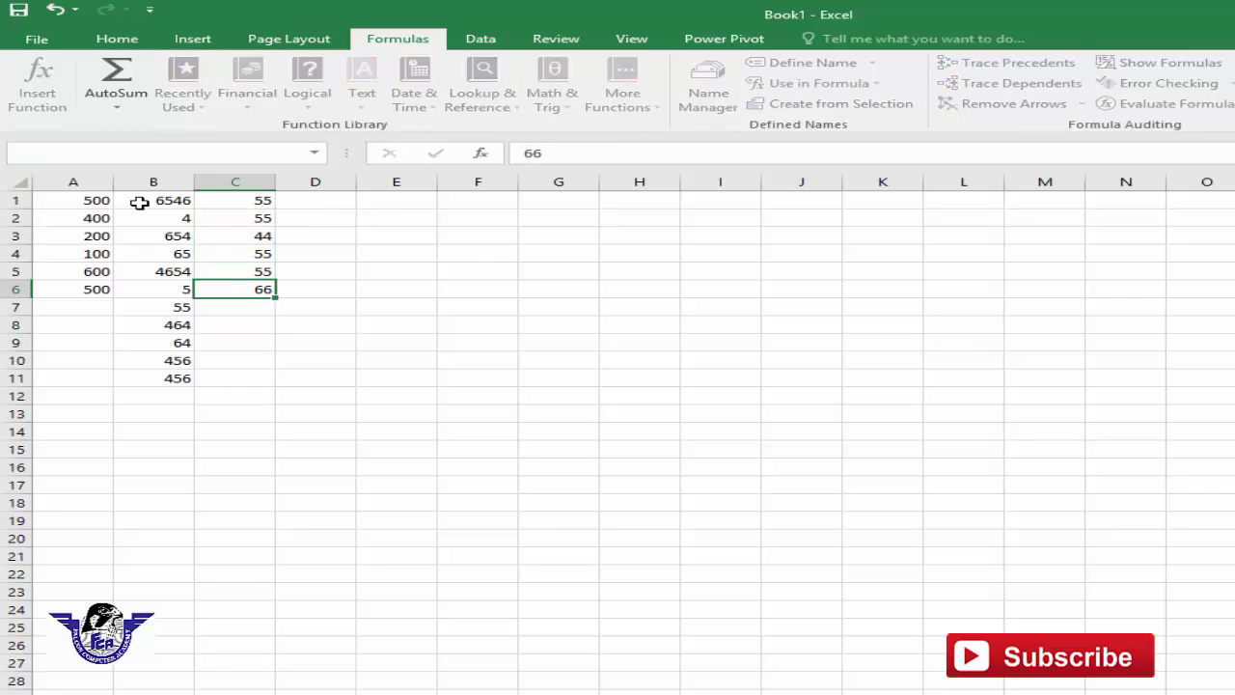
text( 5 66 5 5)
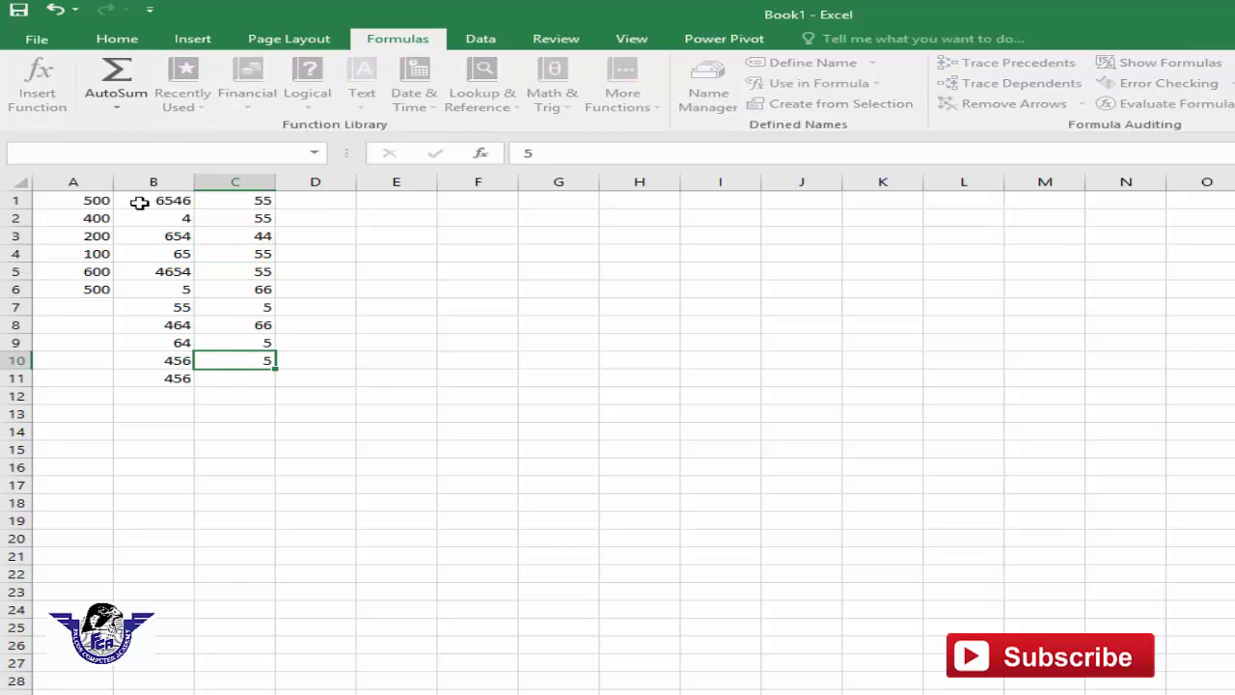
text( 66 66 66)
key(Return)
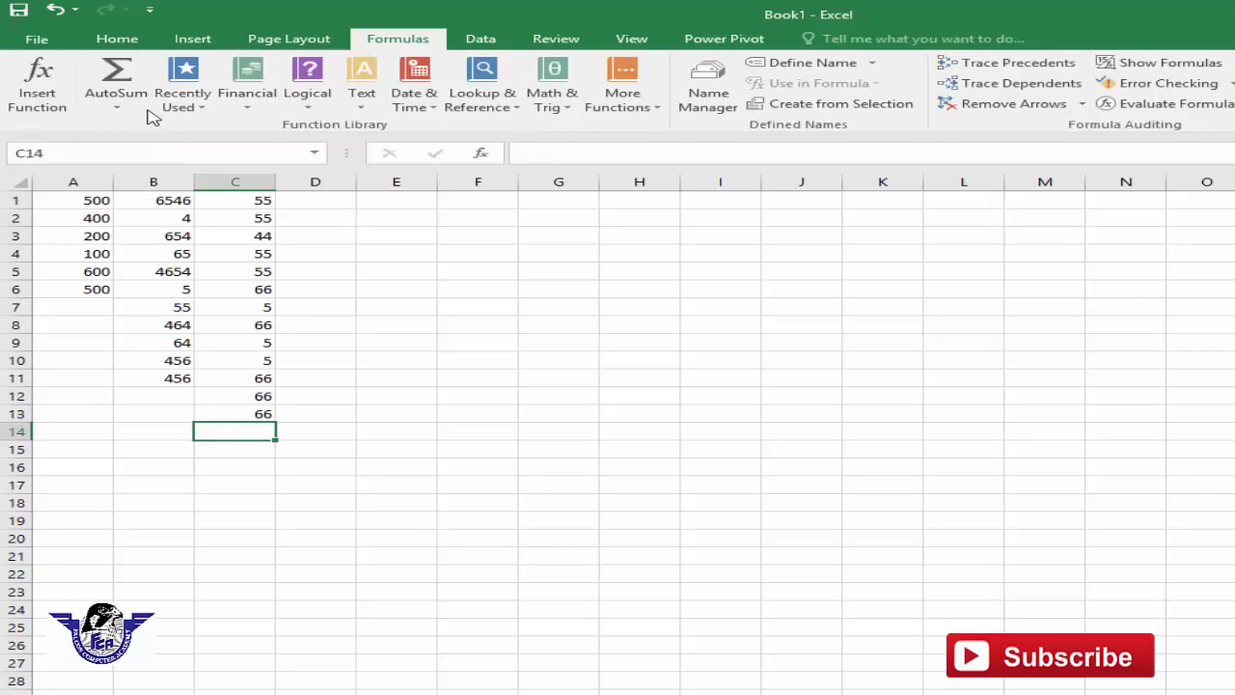
click(290, 461)
click(254, 434)
- Insert =SUM(A1:A6,B1:B11,C1:C13) into C14 via Function Arguments, then reopen and cancel it
click(55, 97)
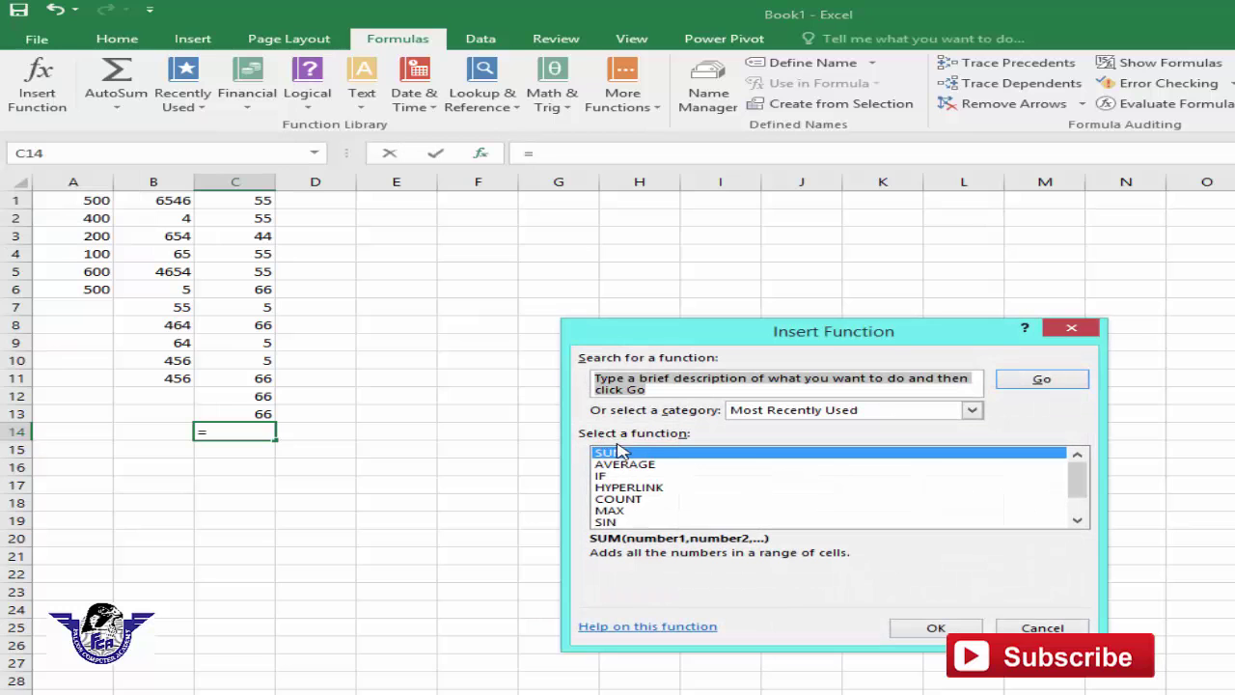
click(618, 456)
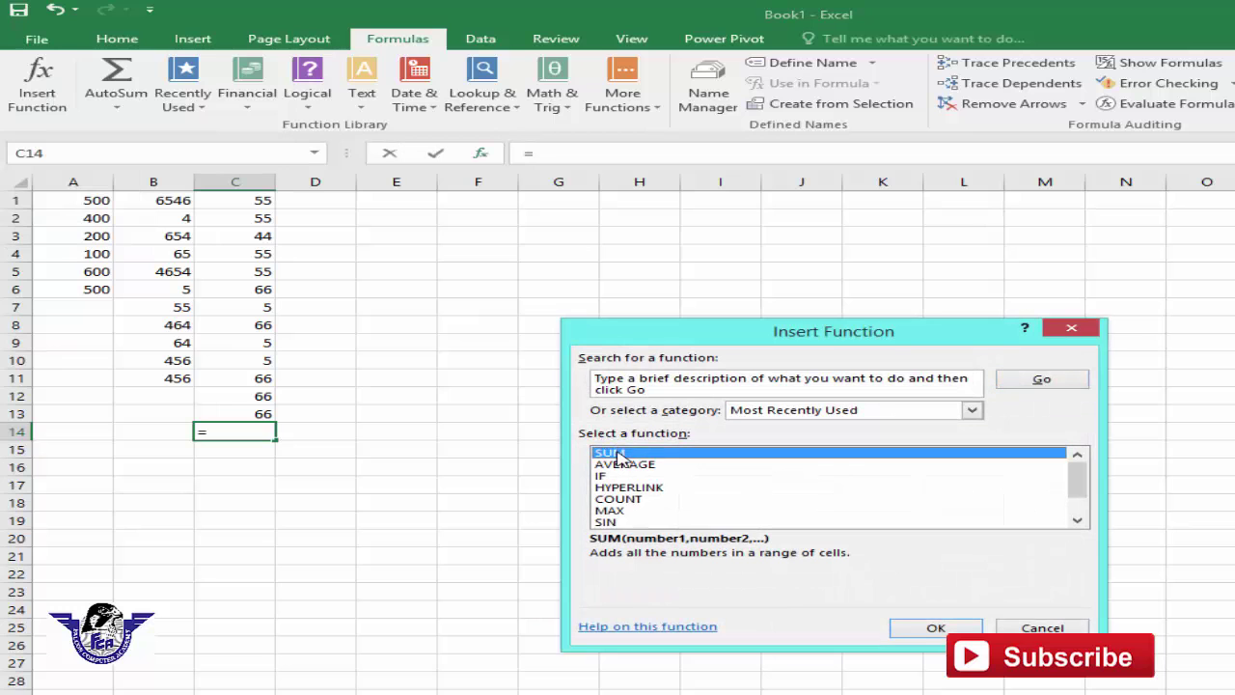
click(934, 629)
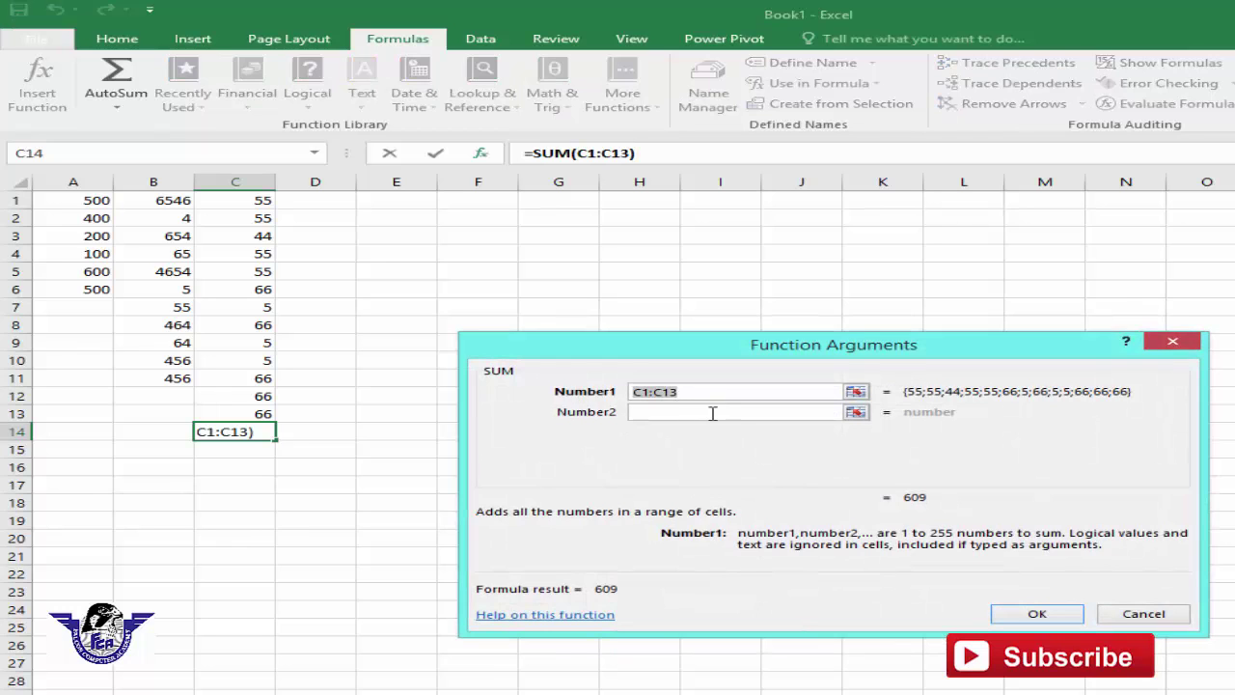
drag(97, 199, 92, 288)
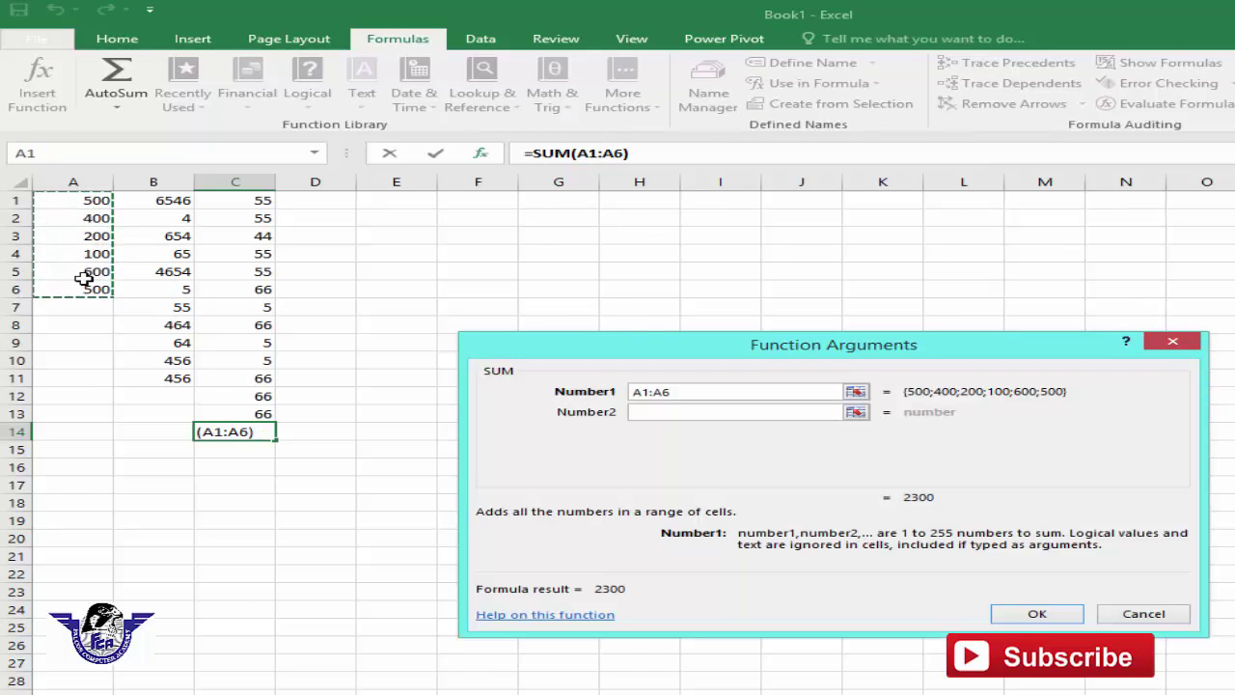
click(666, 413)
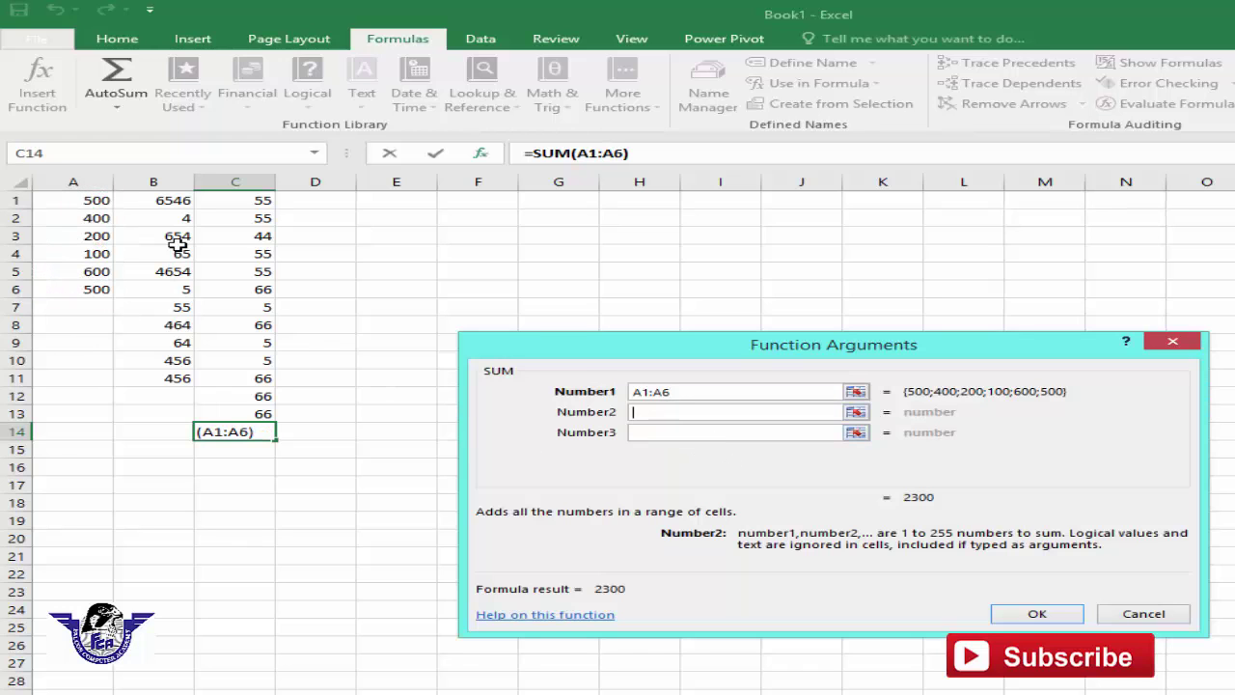
drag(177, 200, 172, 378)
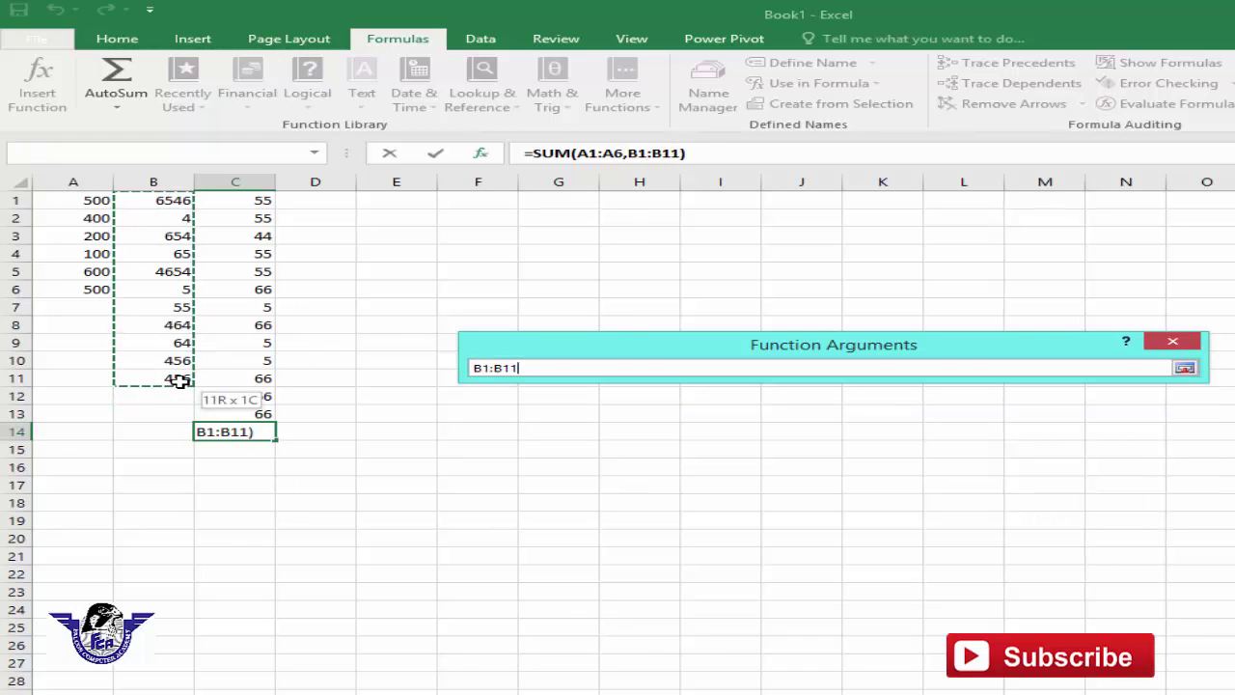
click(645, 432)
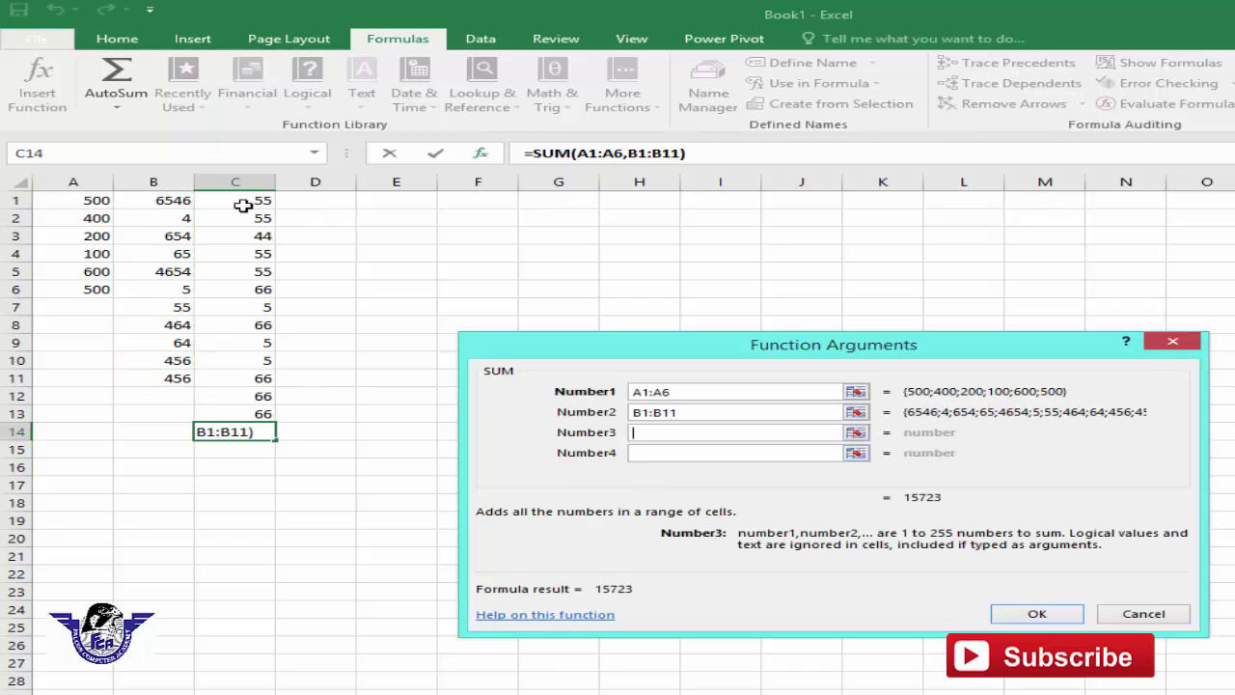
drag(242, 200, 242, 413)
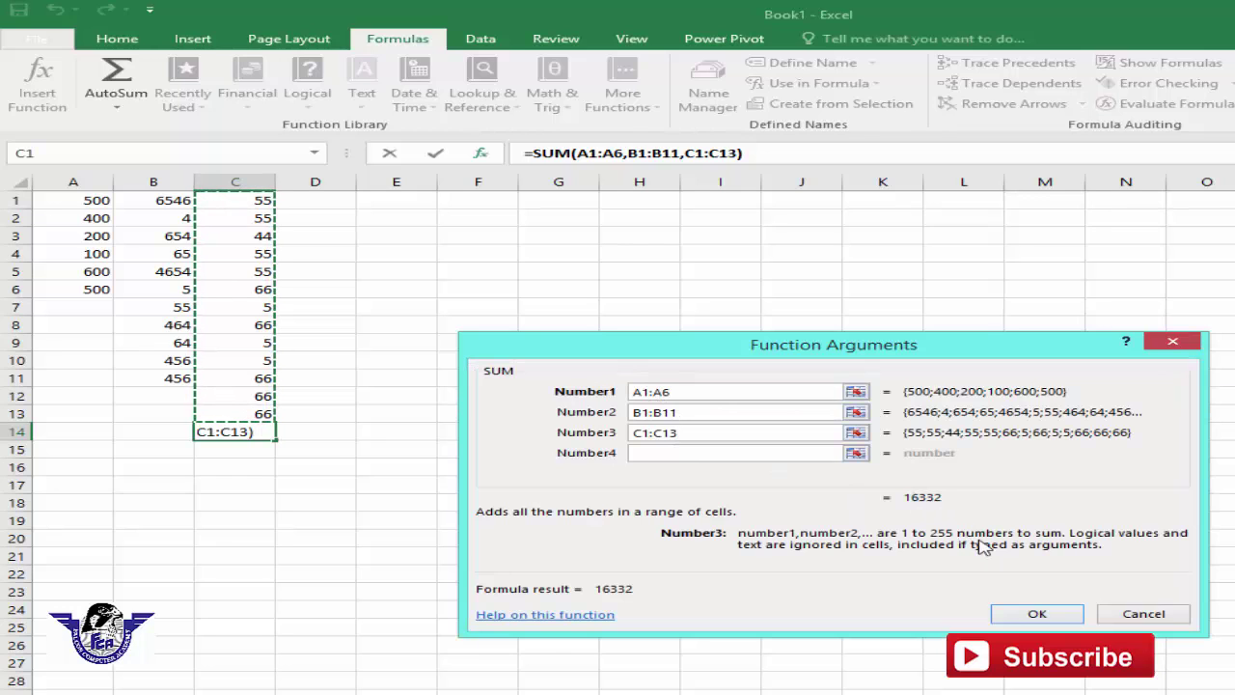
click(1038, 614)
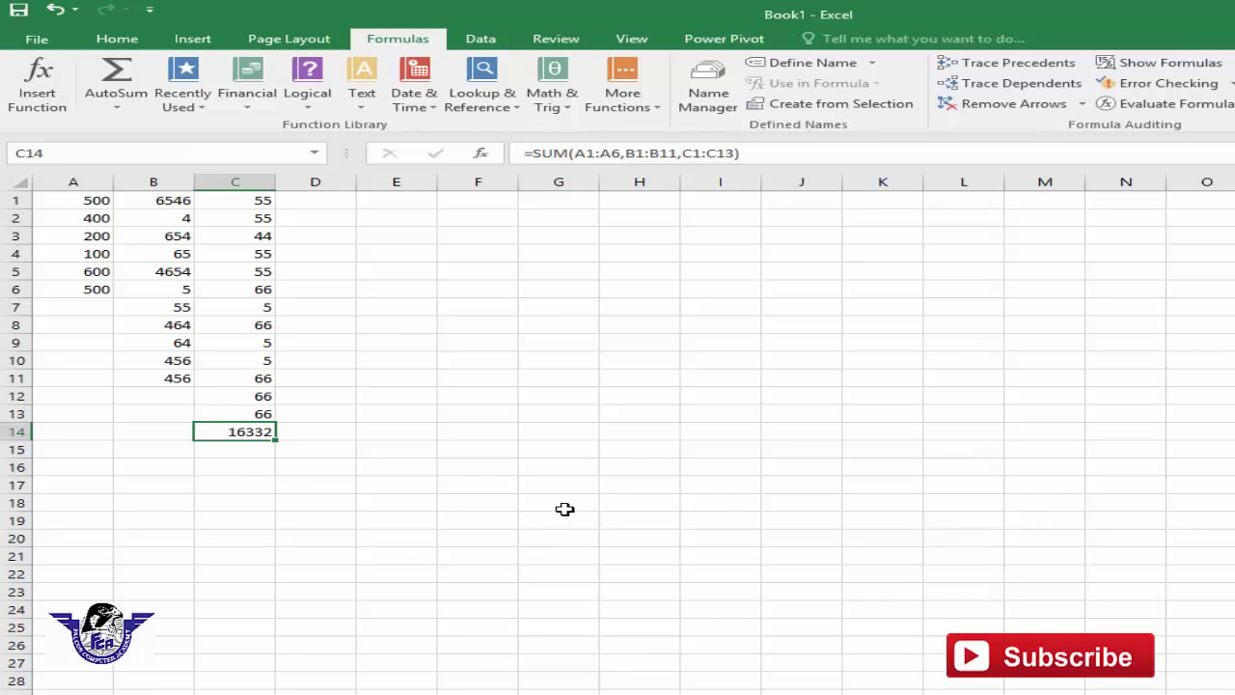
click(53, 92)
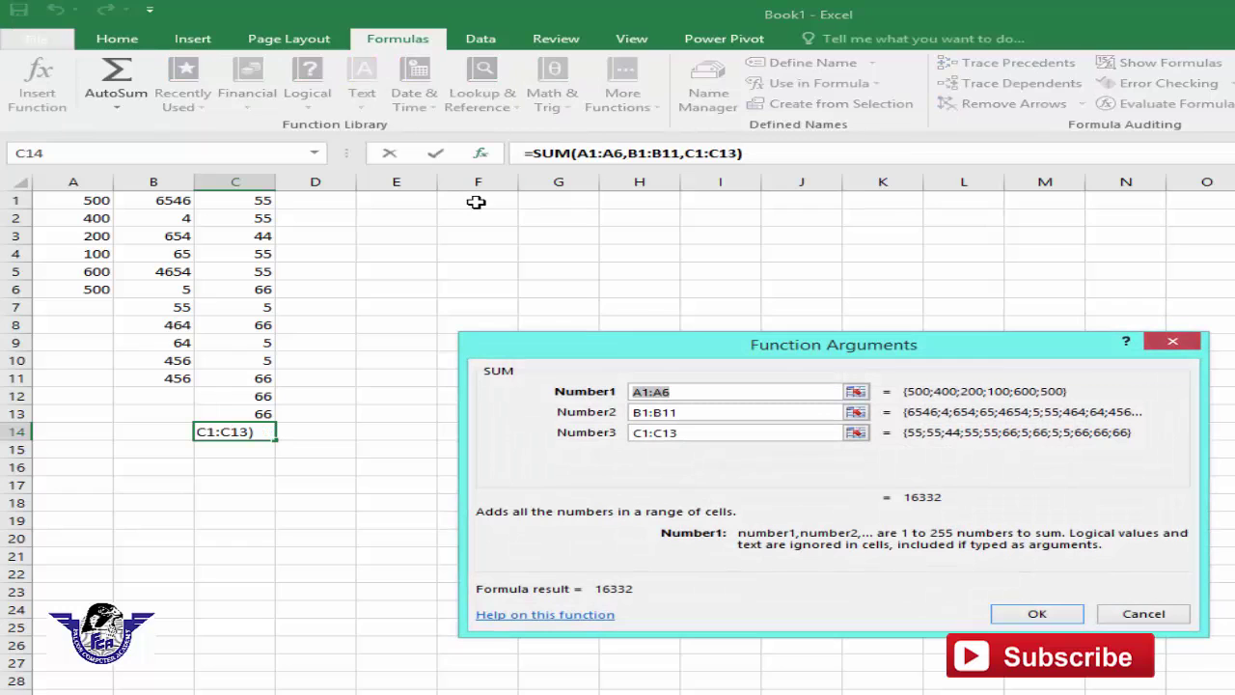
click(1154, 614)
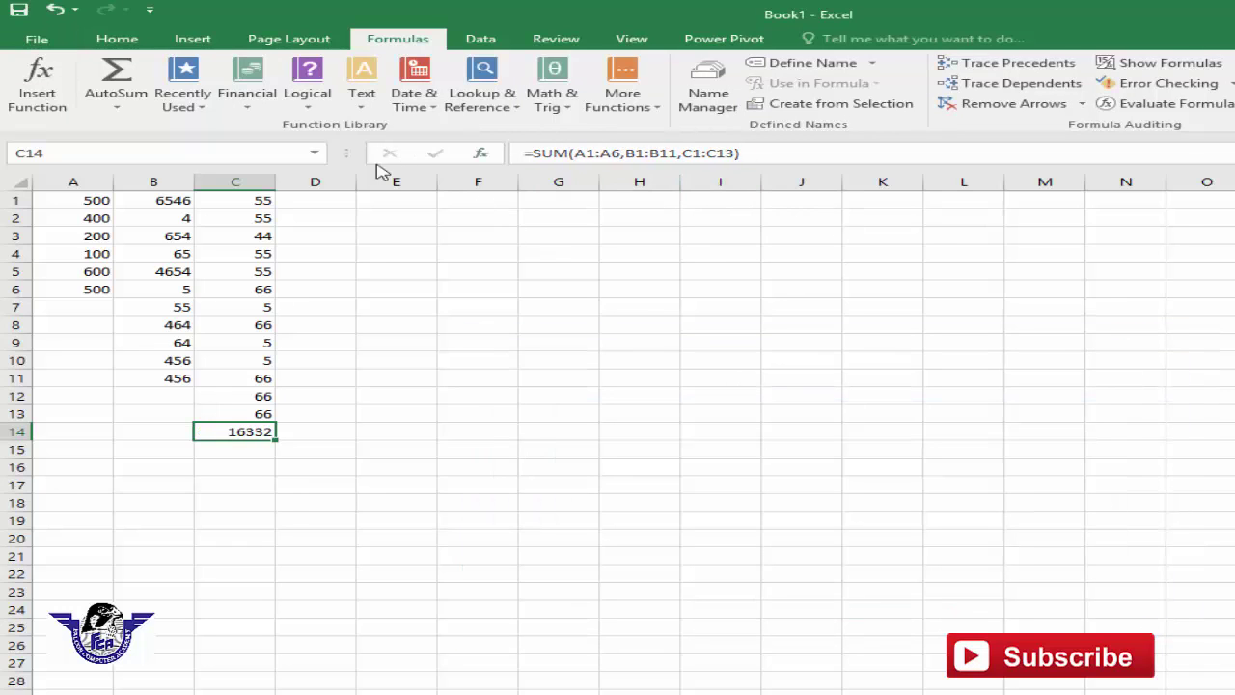
- Enter 500 in E1 and 200 in E2
click(118, 109)
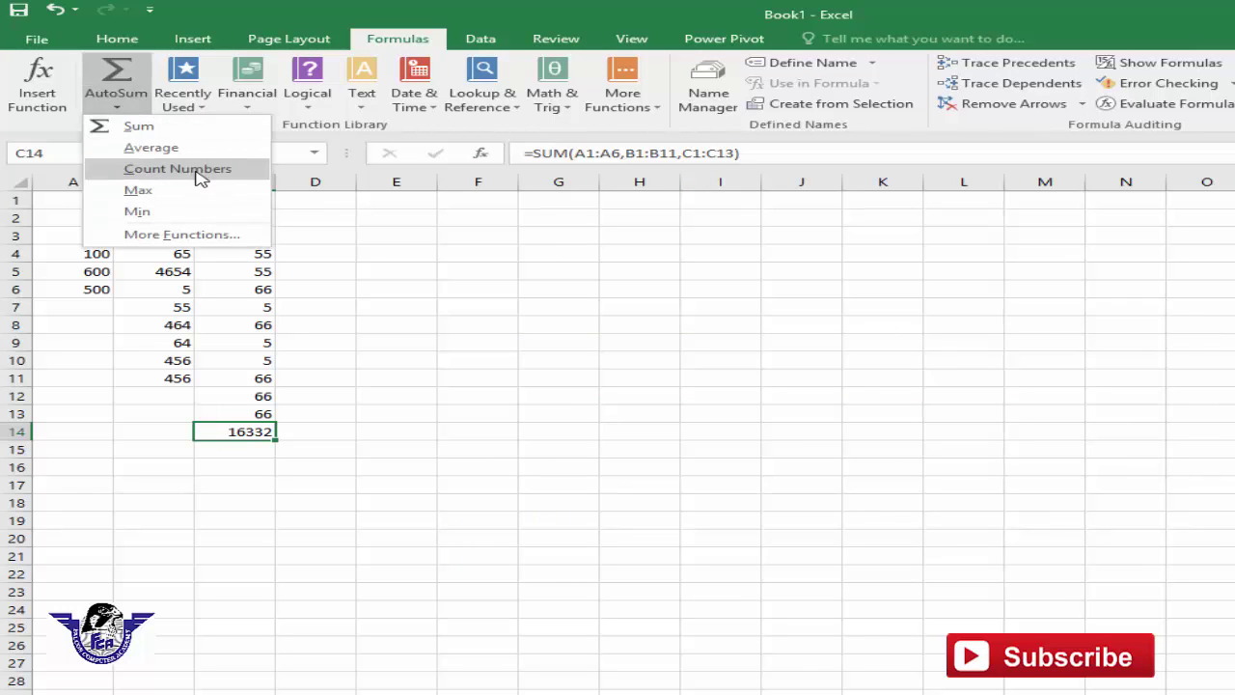
click(395, 200)
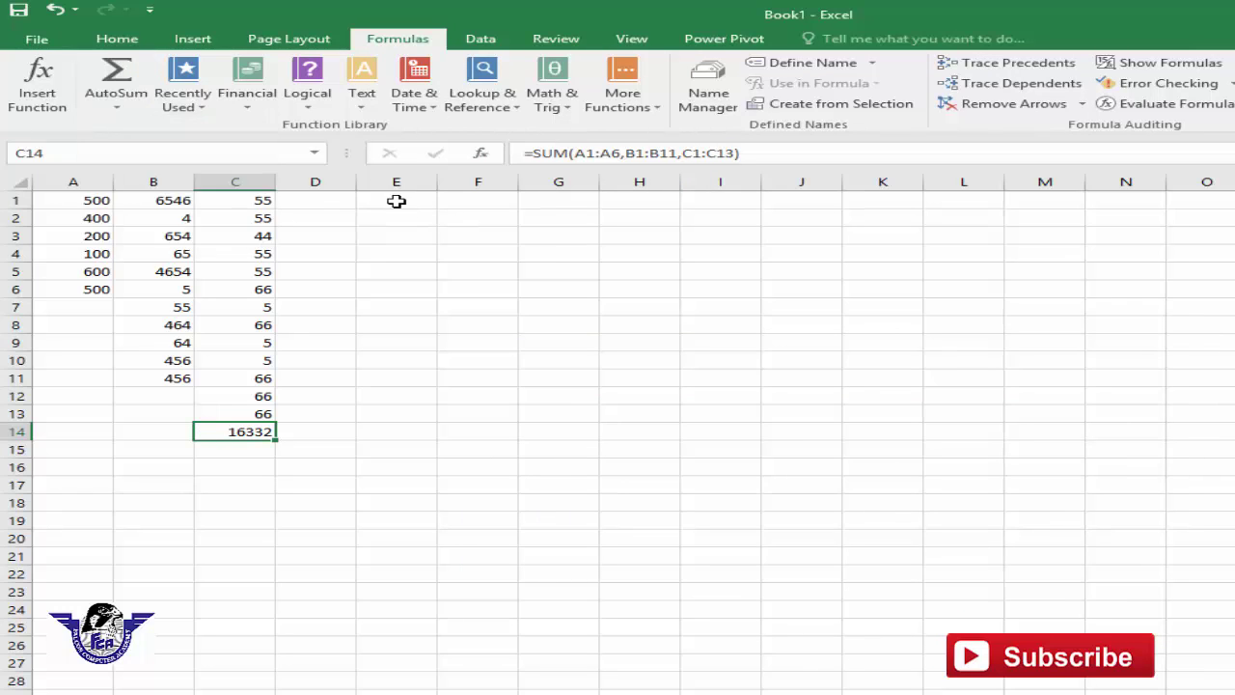
click(396, 200)
text(500)
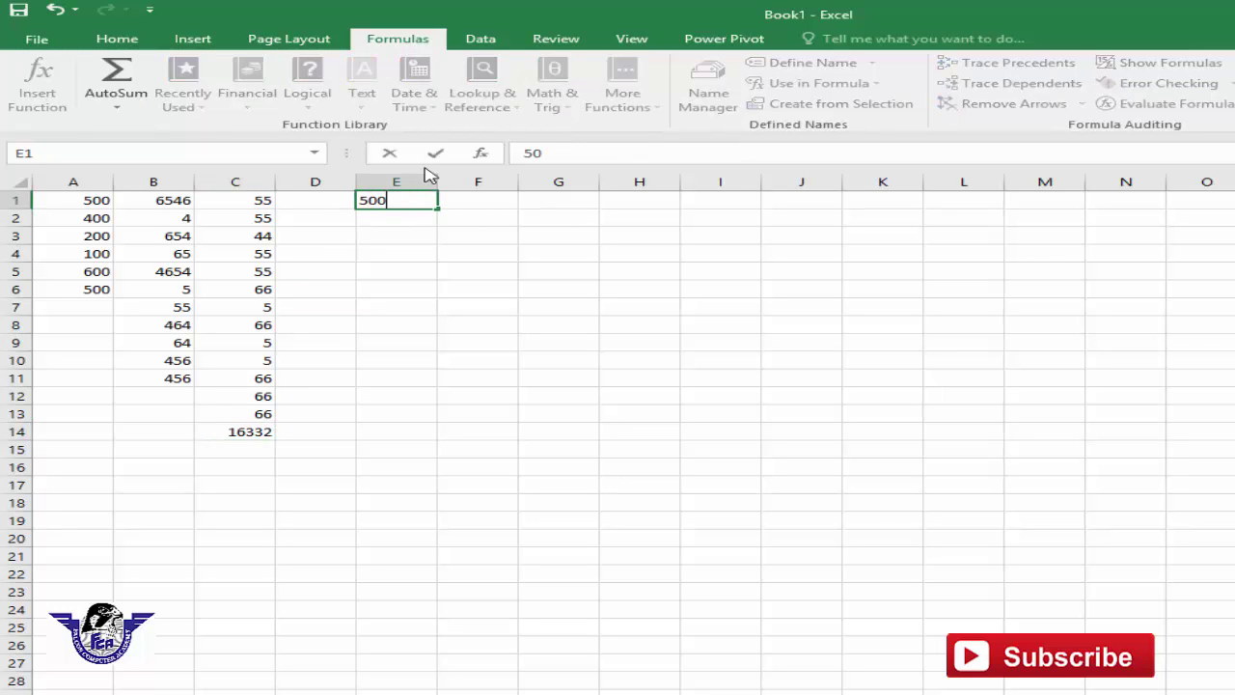
key(Return)
text(200)
key(Return)
key(Return)
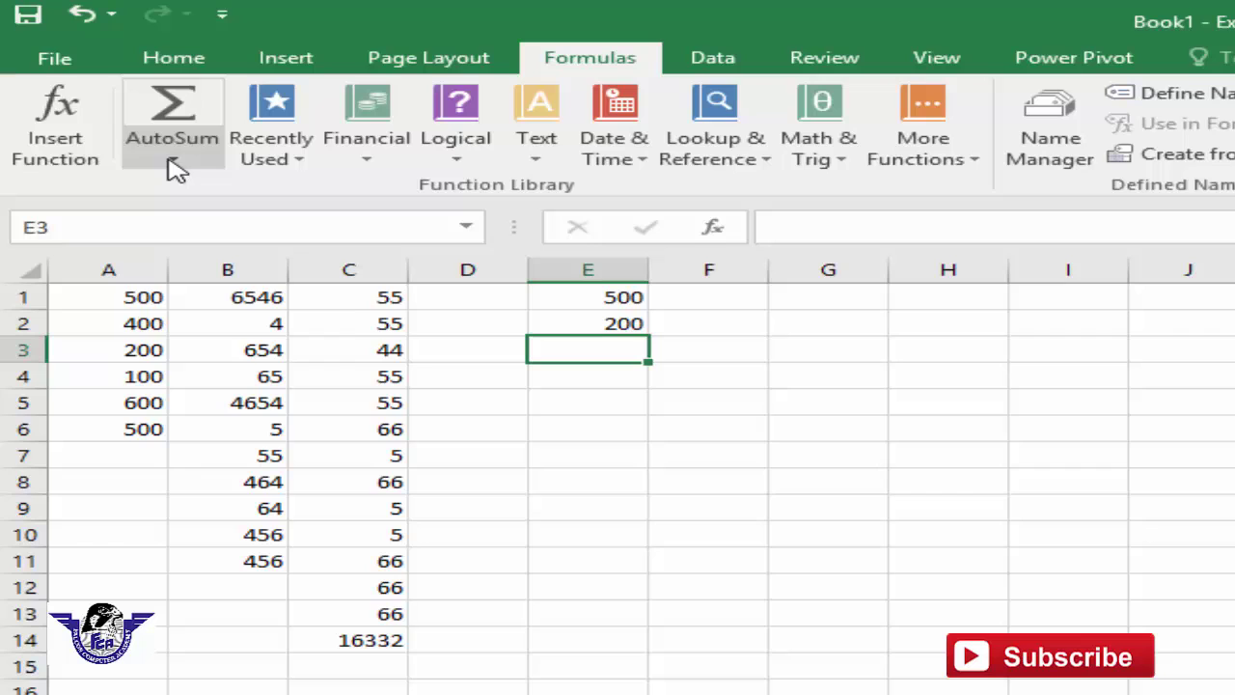
- AutoSum E1:E2 into E3 to get 700, then select G1
click(175, 166)
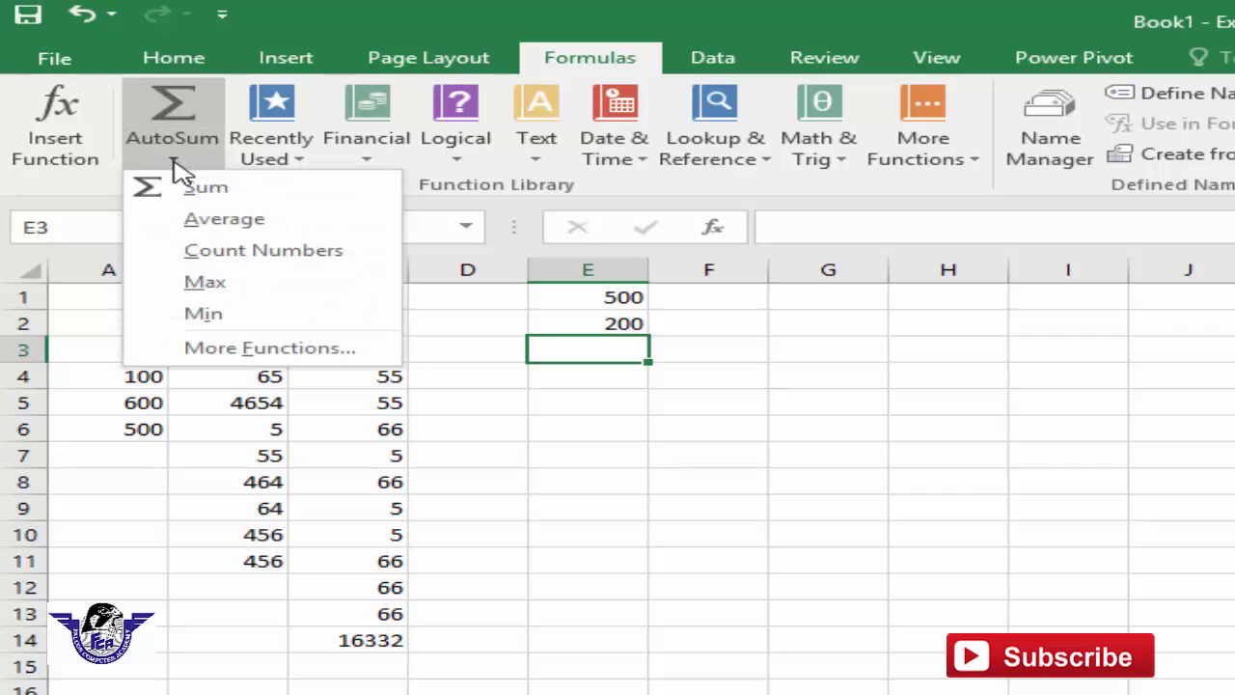
click(198, 192)
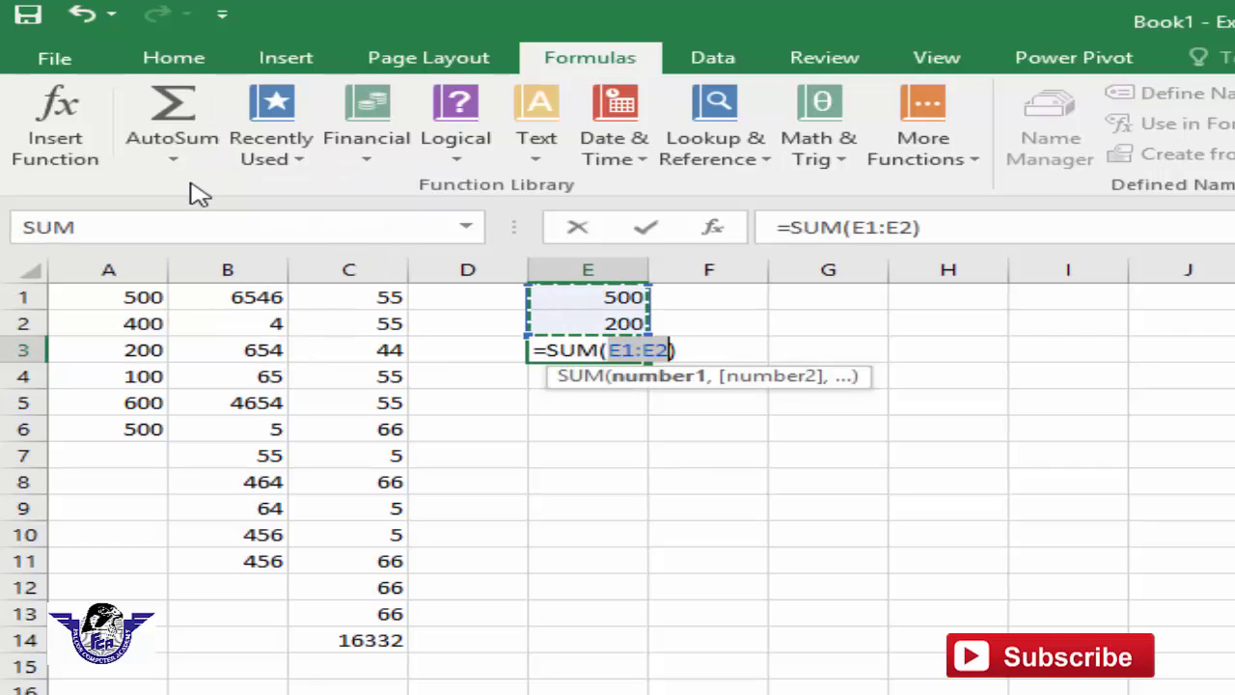
key(Return)
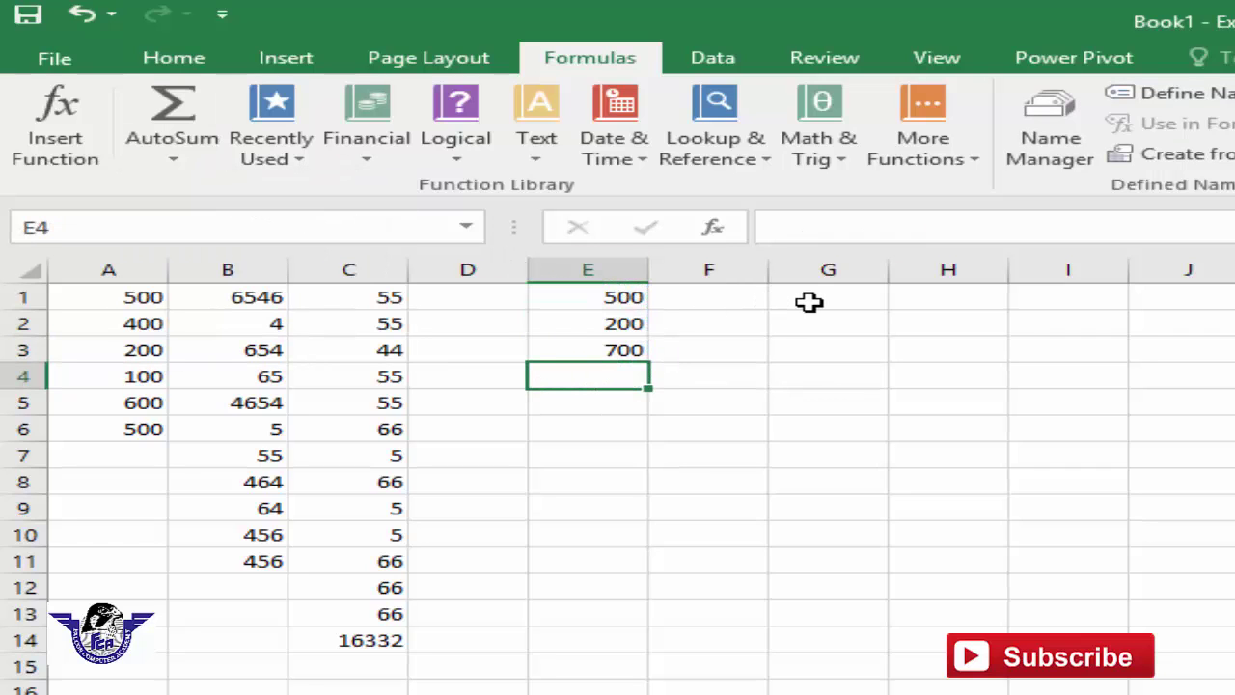
click(811, 301)
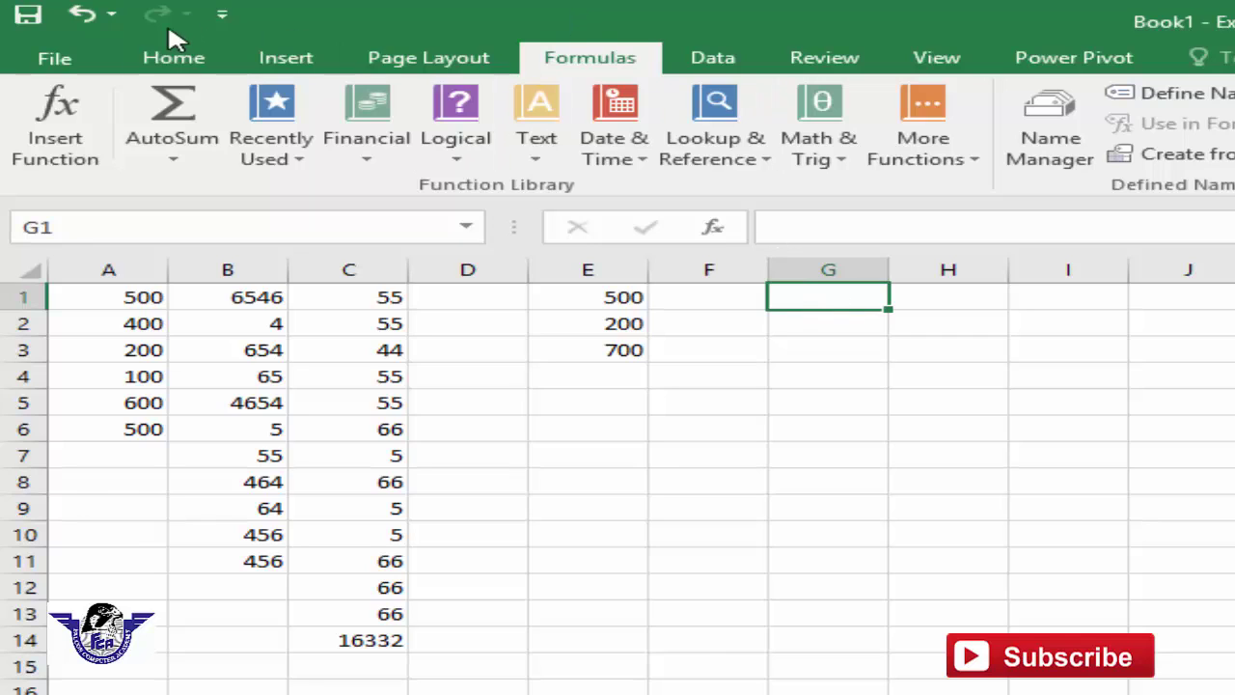
click(174, 160)
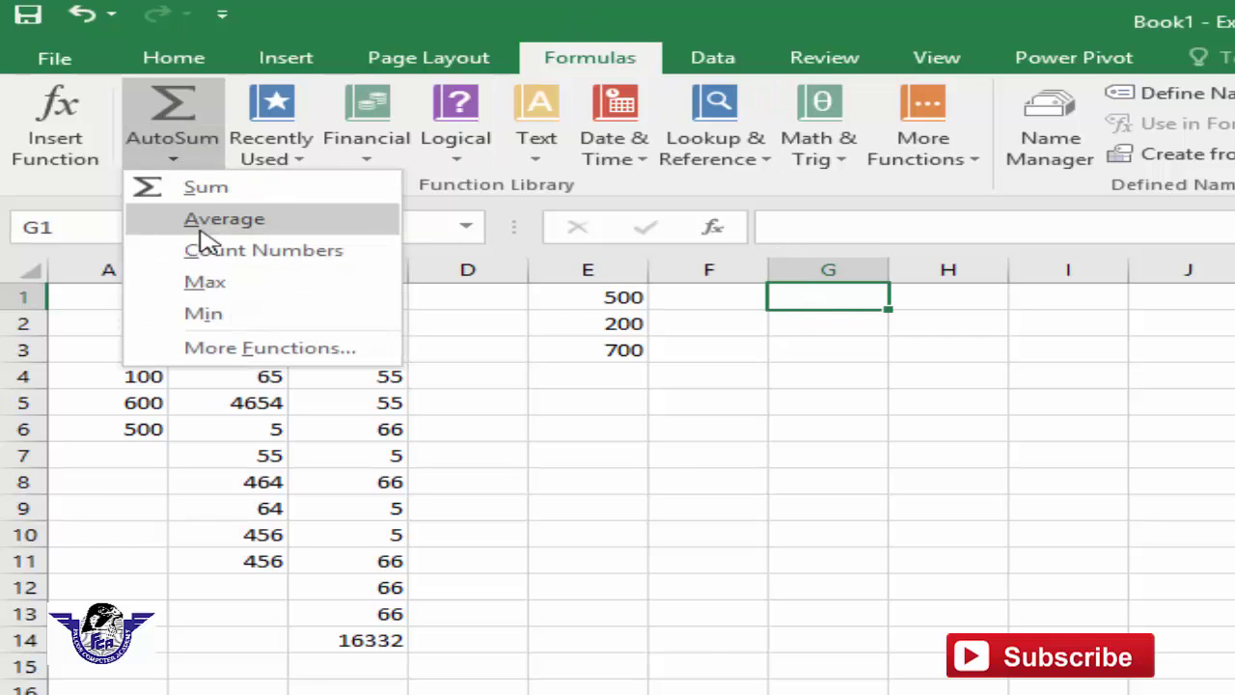
- Close the quick-function list and type 500, 400, 200, 150, 300, 500, 800 down G1:G7
click(801, 297)
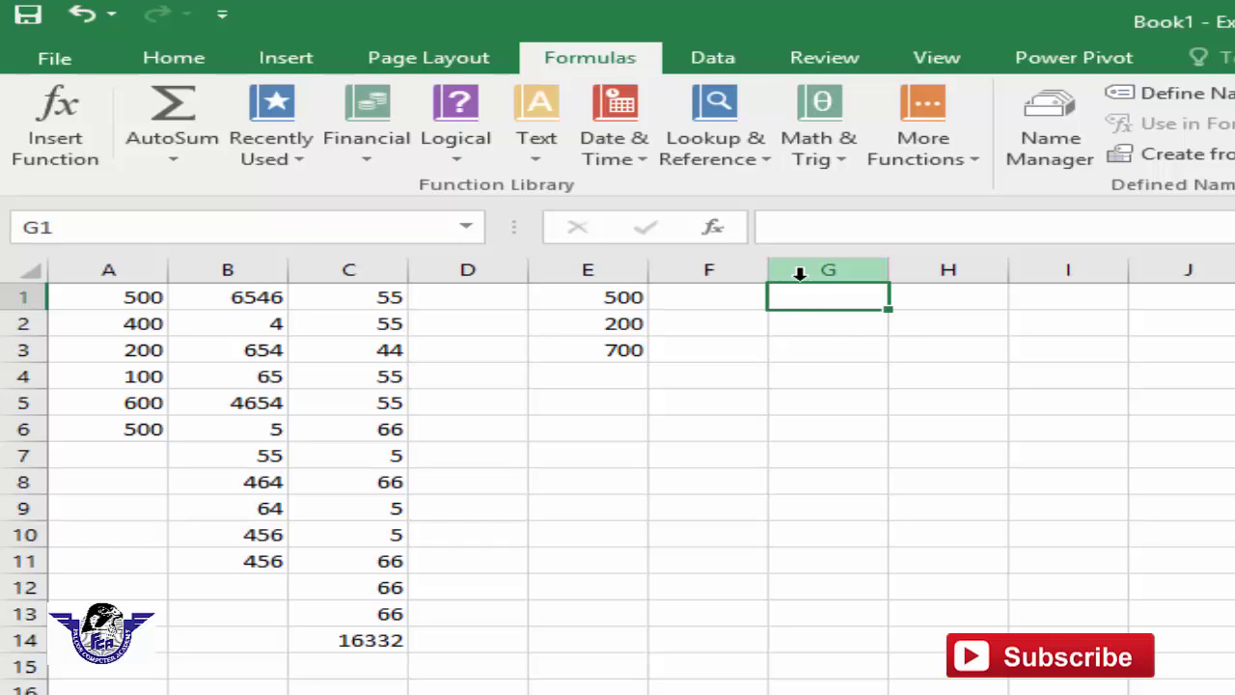
text(500)
key(Return)
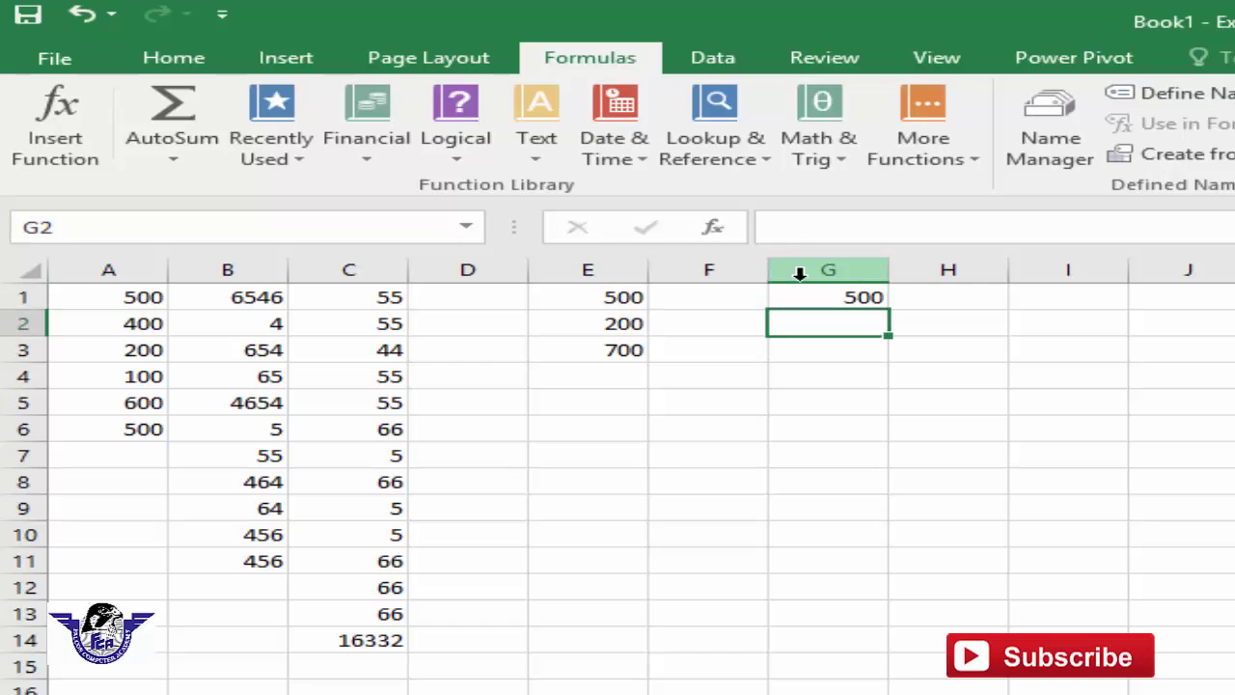
text(400)
key(Return)
text(20)
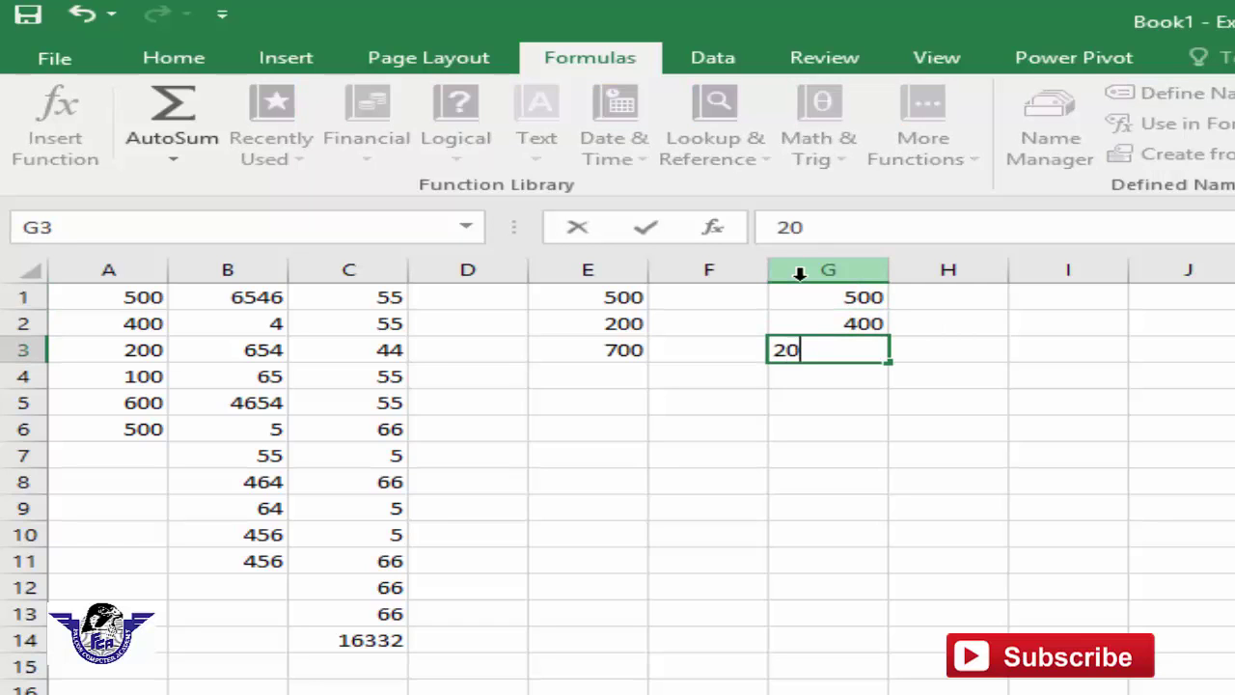
text(0)
key(Return)
text(150)
key(Return)
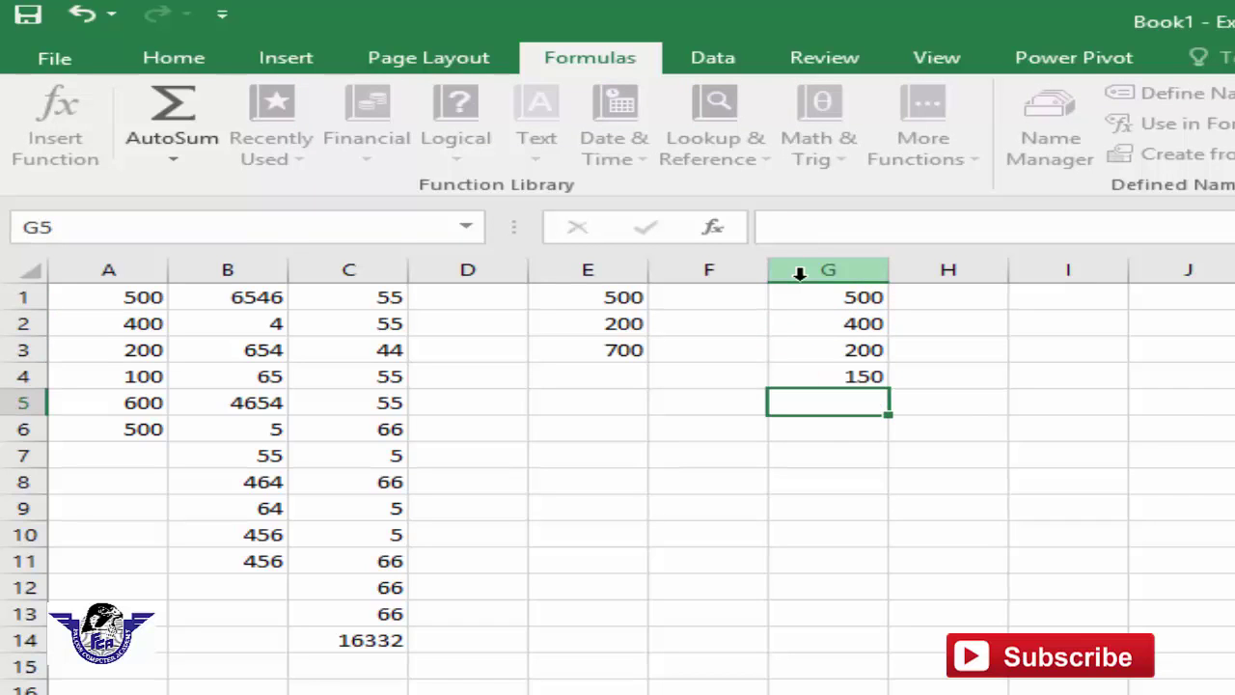
text(300)
key(Return)
text(500)
key(Return)
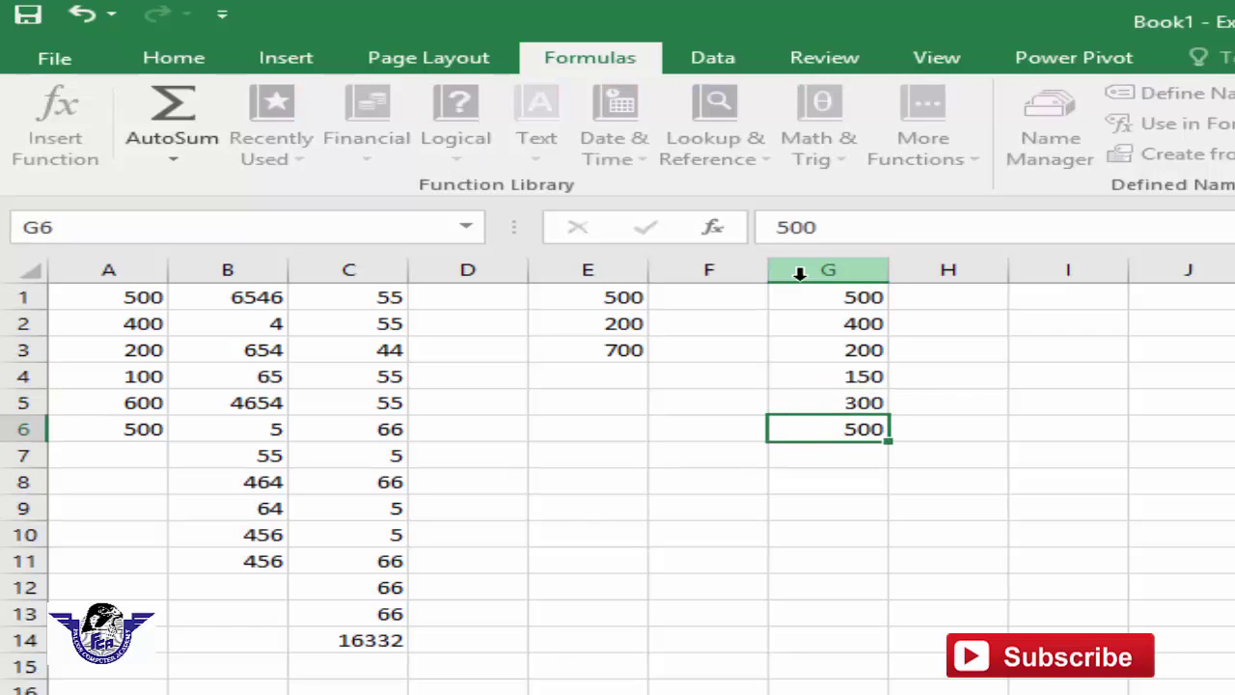
key(Return)
text(800)
key(Return)
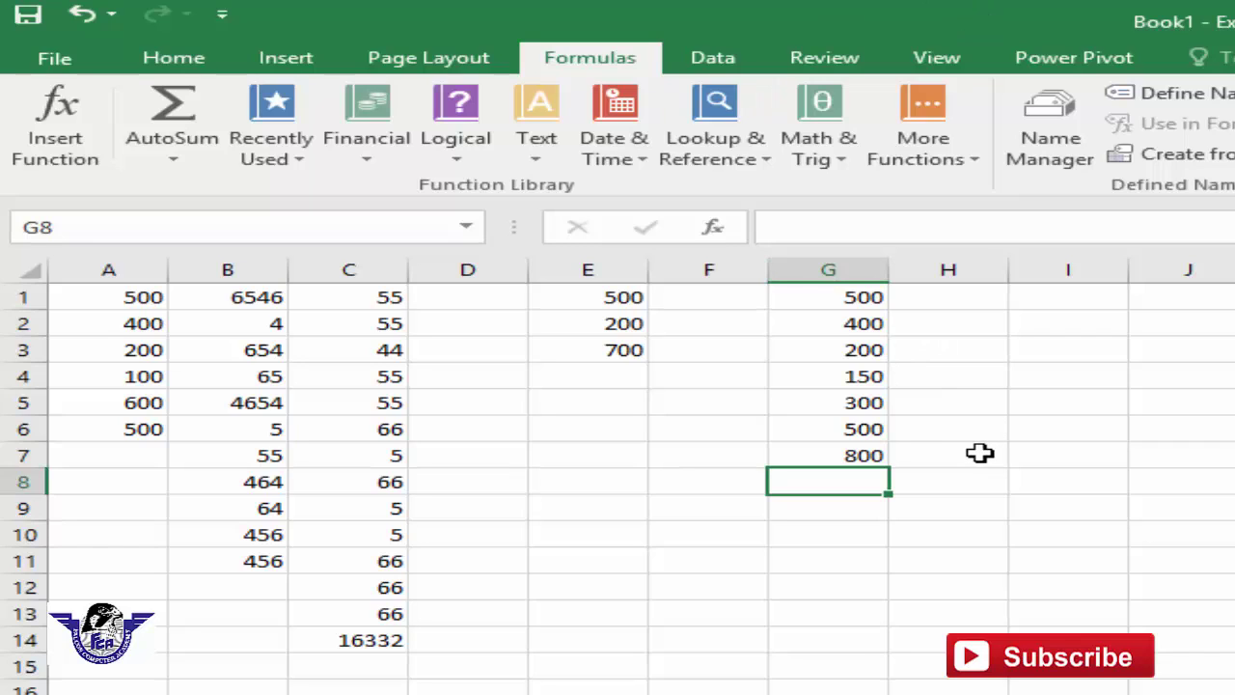
- Put the AutoSum average of G1:G7 into G8, showing 407.1429
click(965, 483)
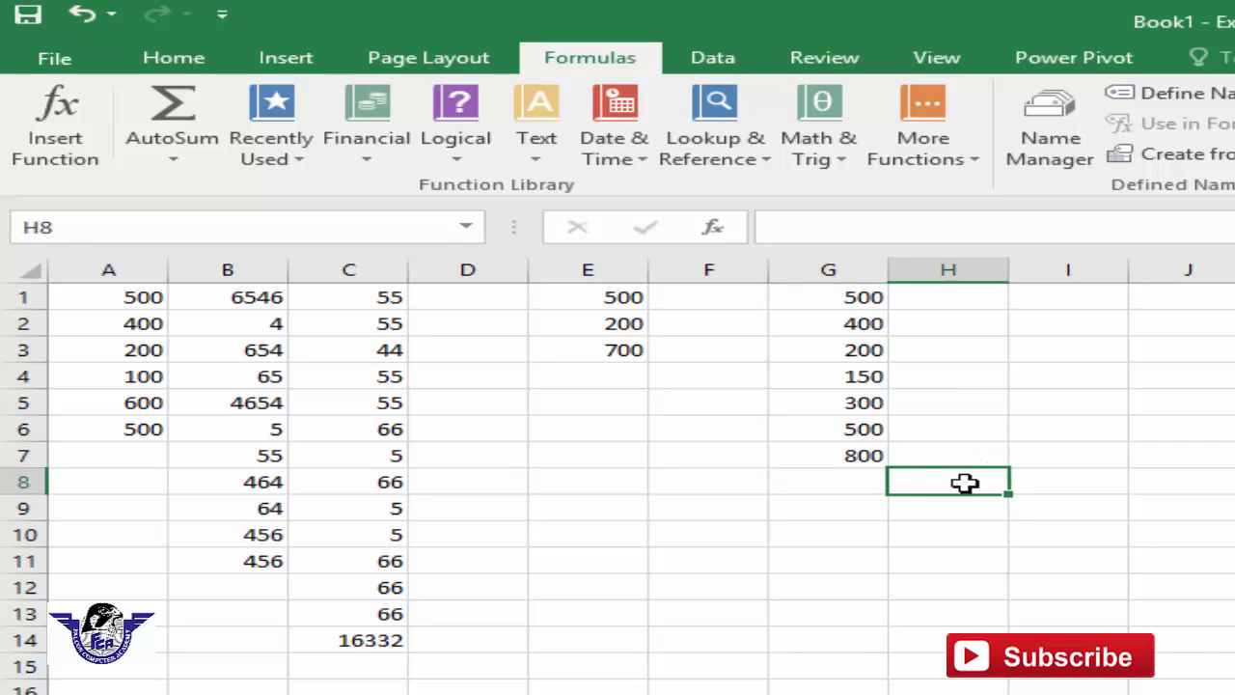
click(863, 486)
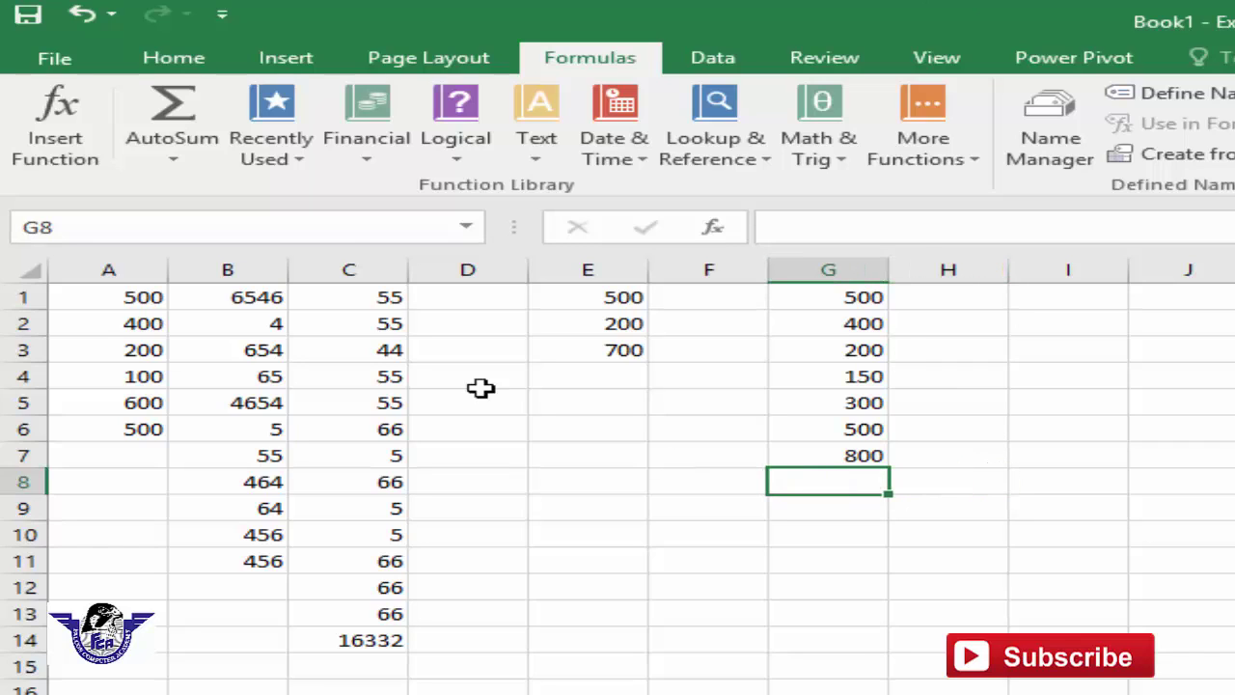
click(175, 162)
click(198, 221)
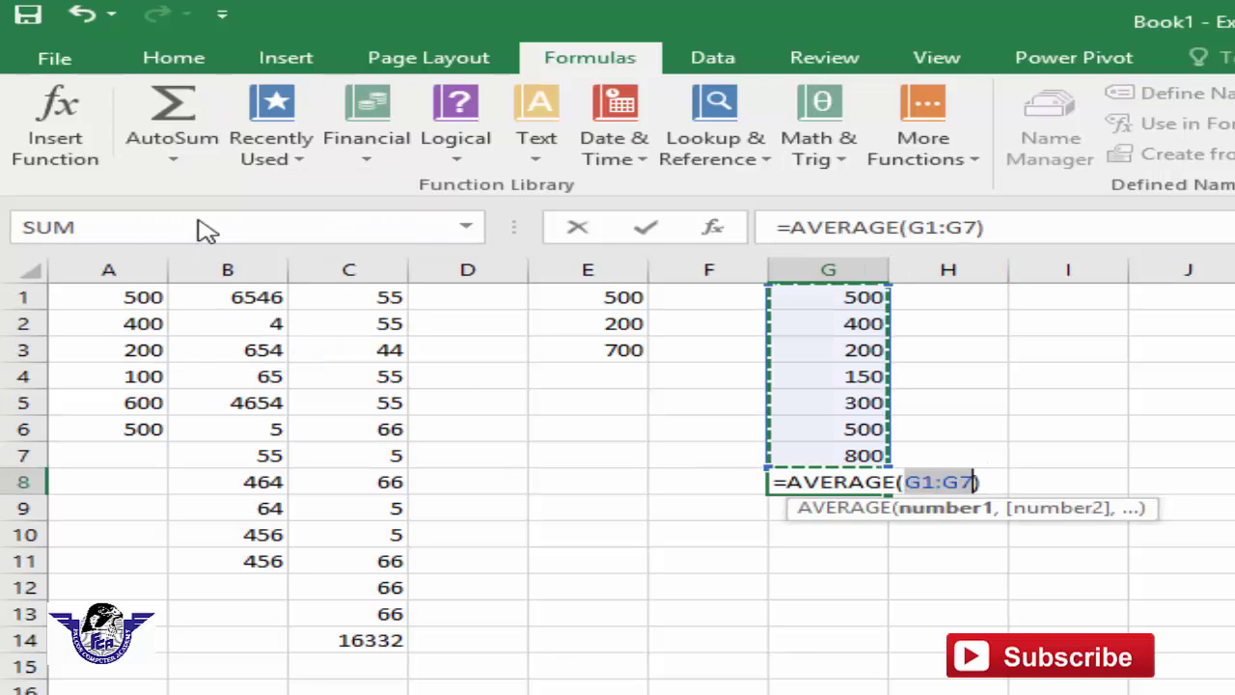
key(Return)
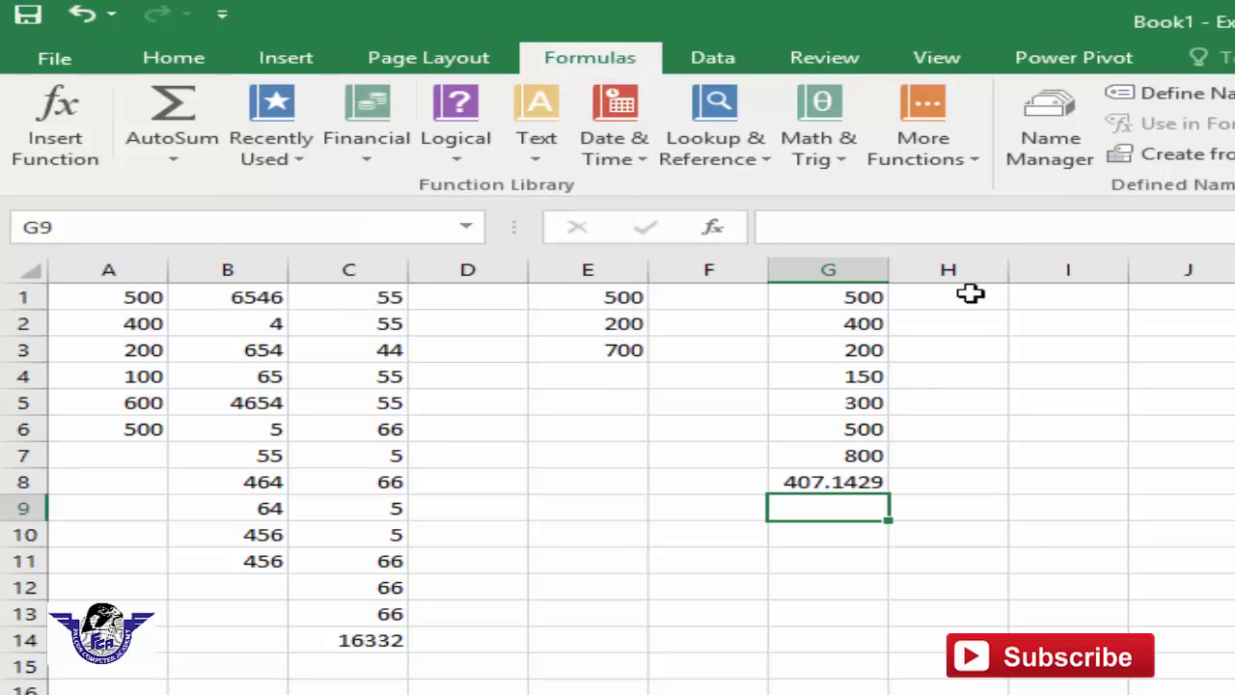
- Clear the average from G8
click(862, 483)
key(Delete)
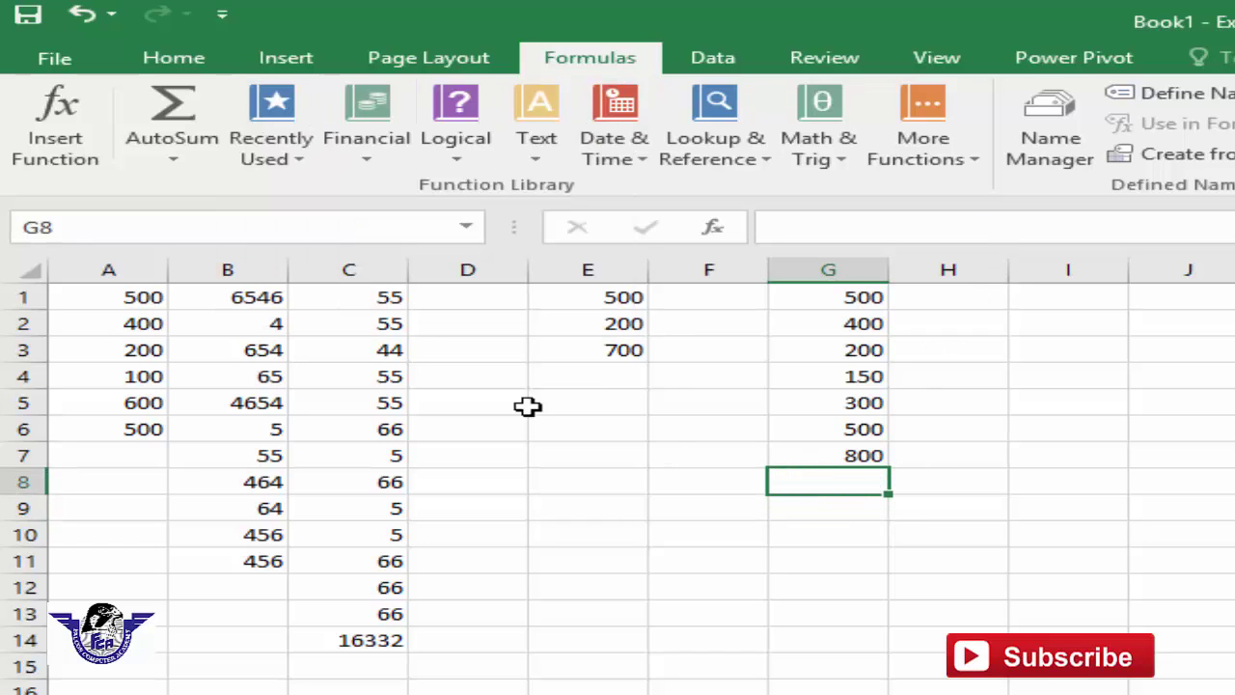
click(171, 162)
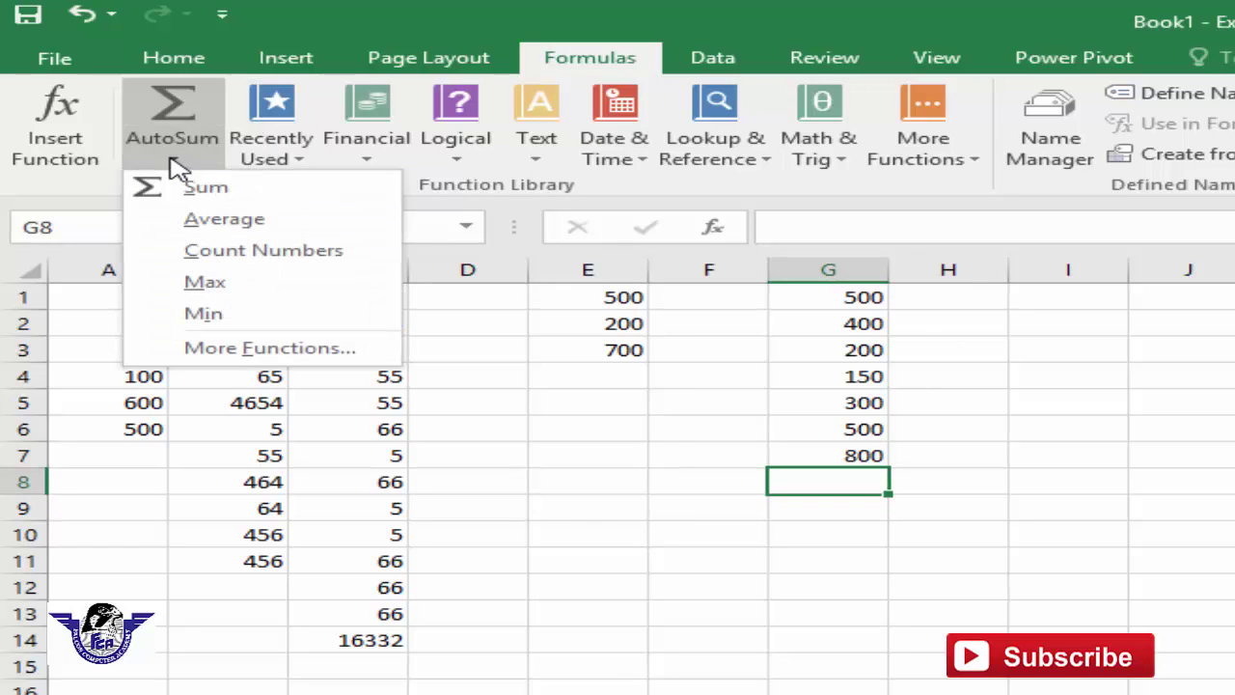
- Insert a COUNT of G1:G7 into G8, then delete it
click(236, 266)
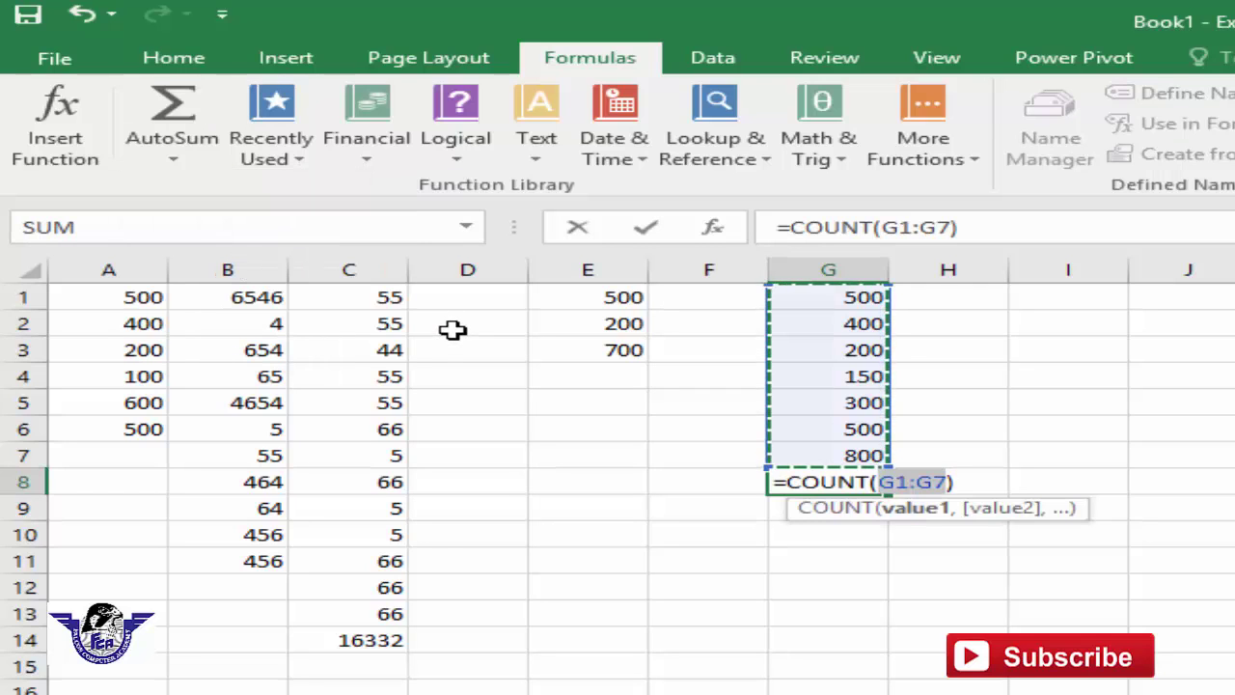
key(Return)
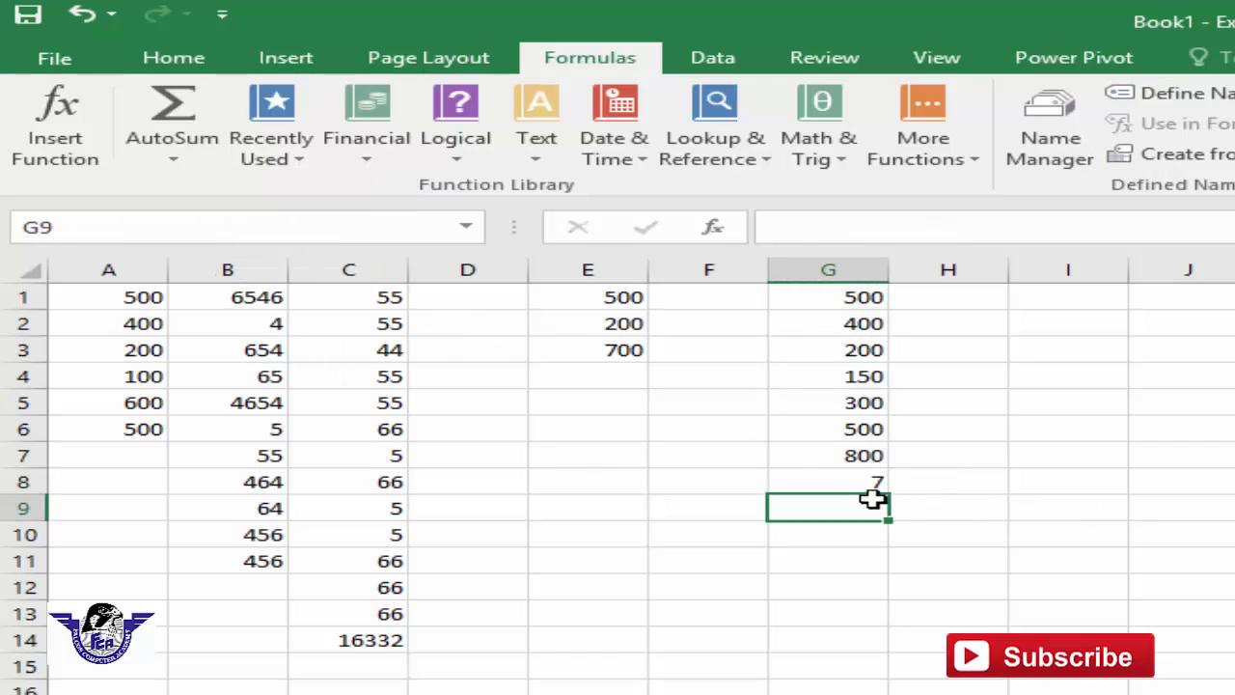
click(875, 485)
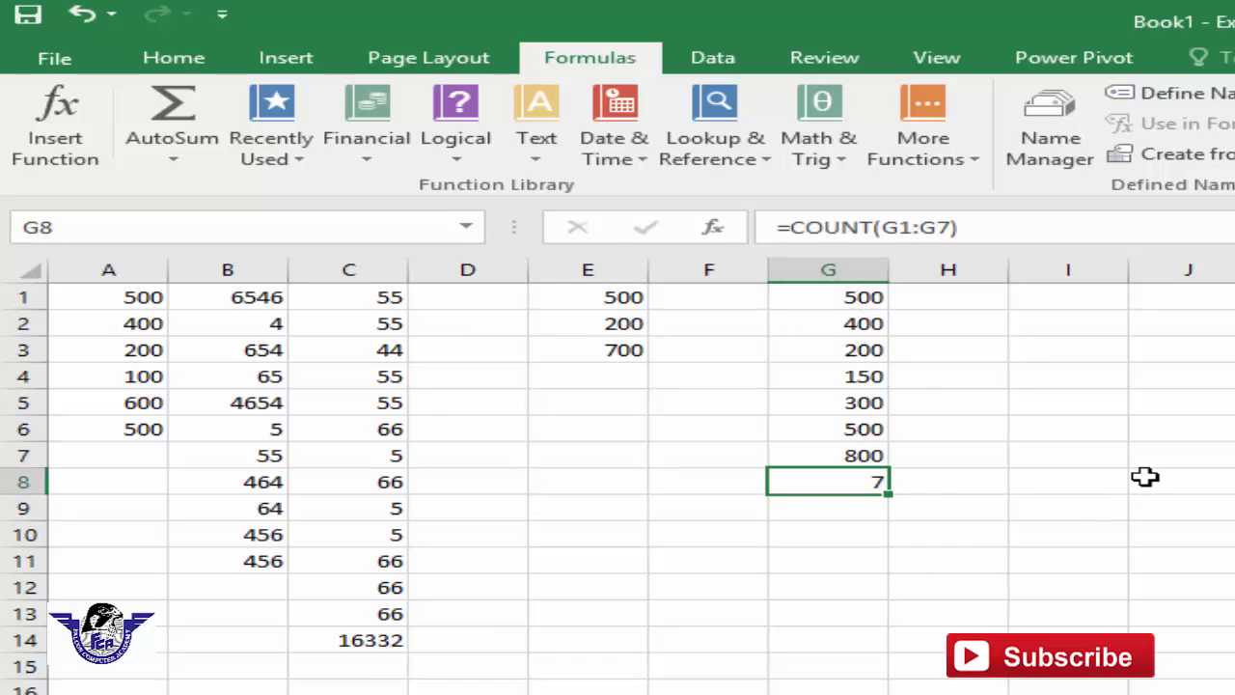
key(Delete)
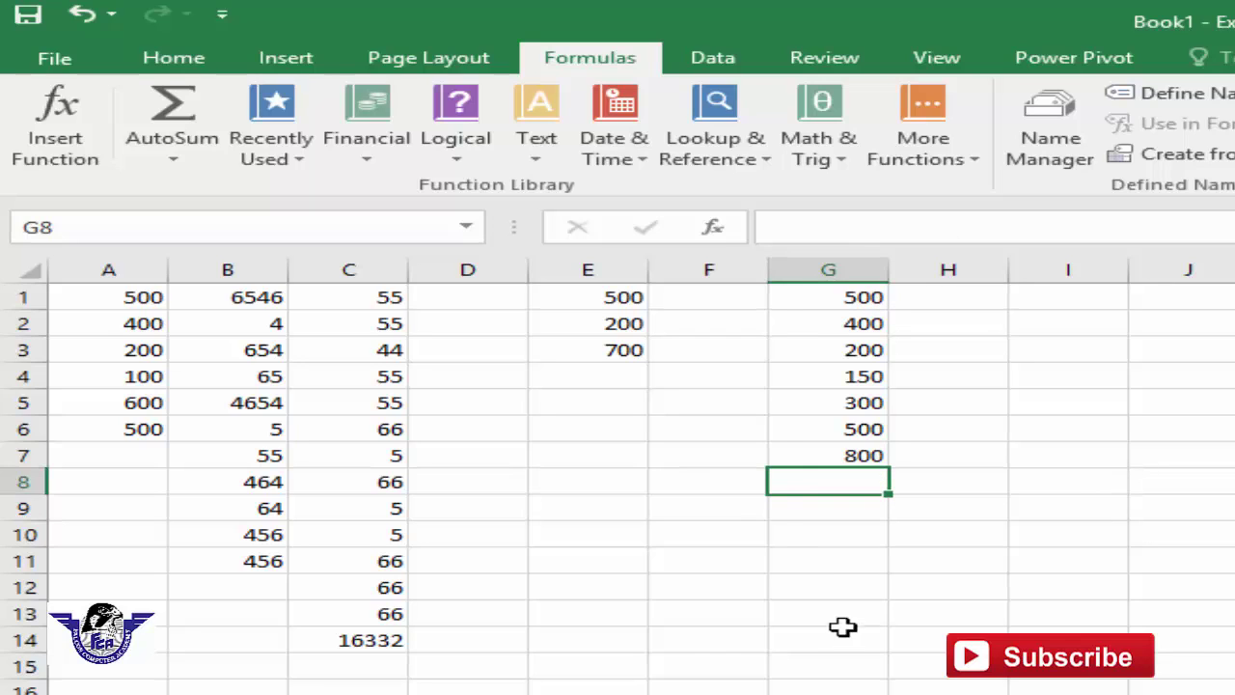
- Insert the MAX of G1:G7 (800) into G8, then clear G8 again
click(187, 165)
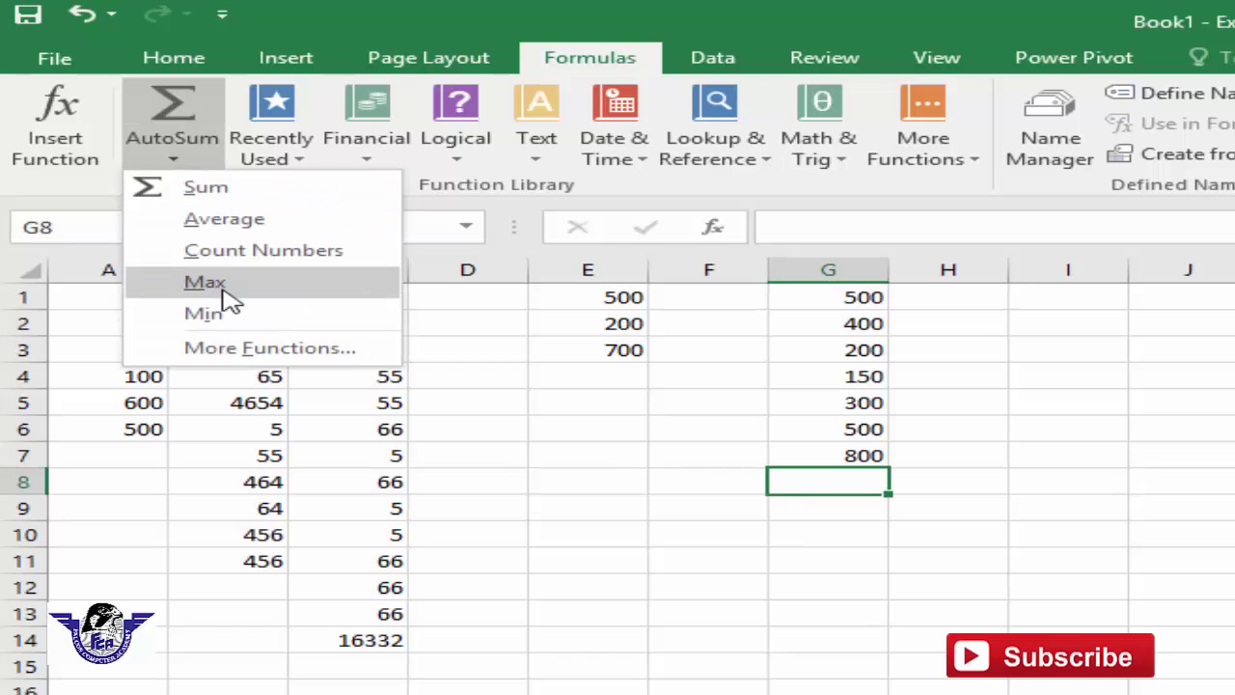
click(226, 289)
key(Return)
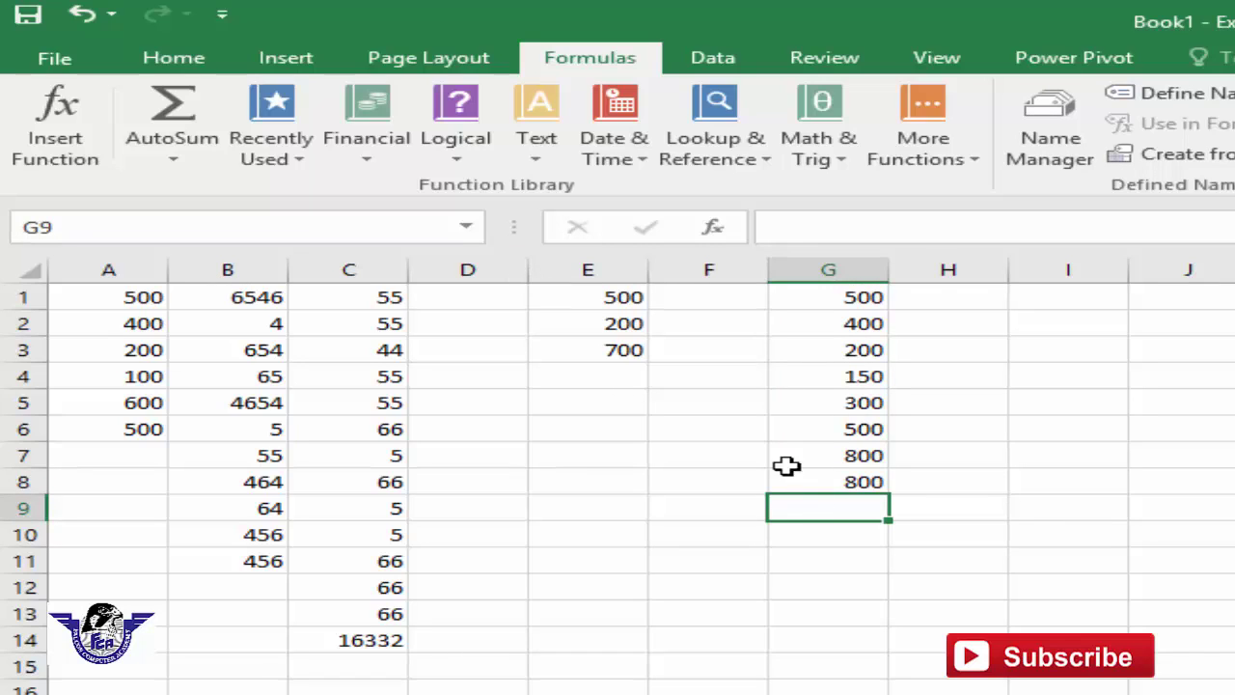
click(858, 483)
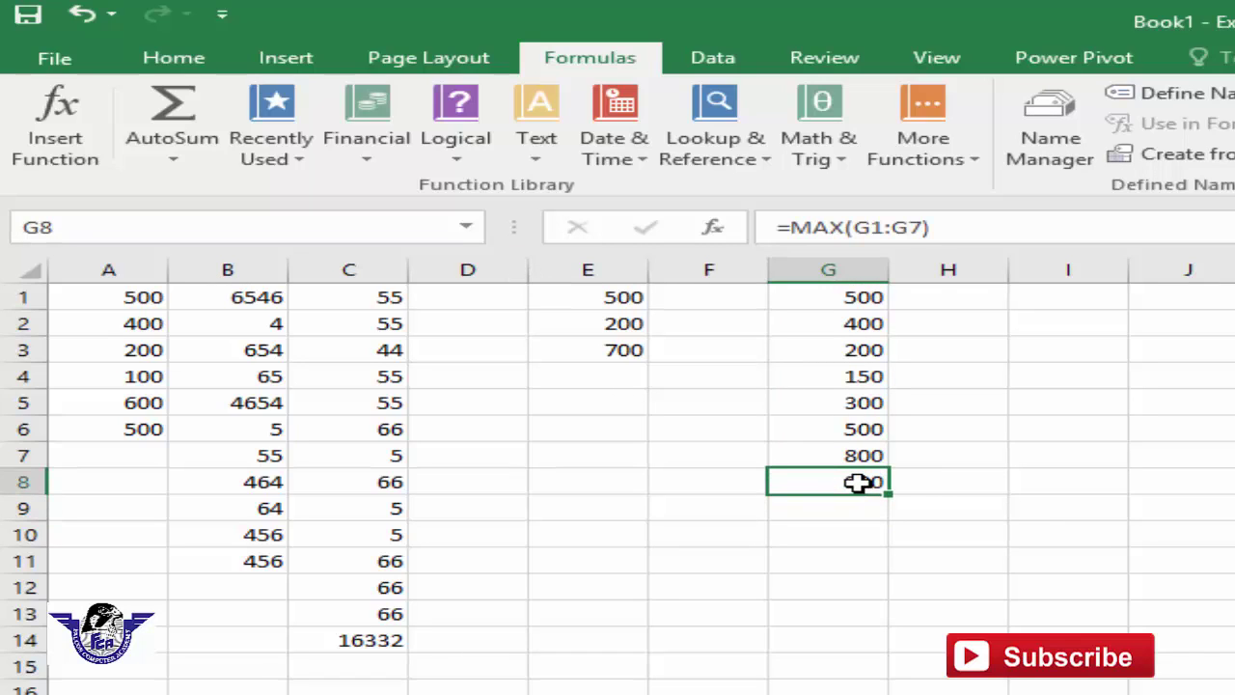
key(Delete)
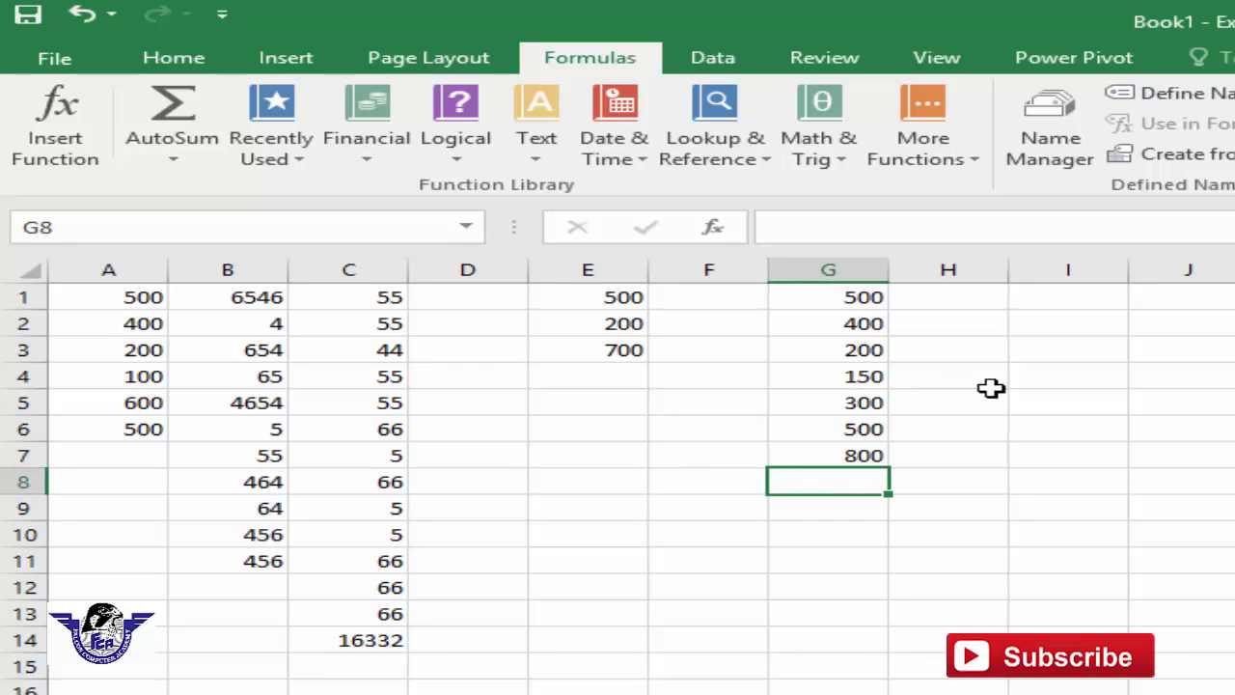
- Use AutoSum Min to place =MIN(G1:G7), showing 150, in G8
click(189, 171)
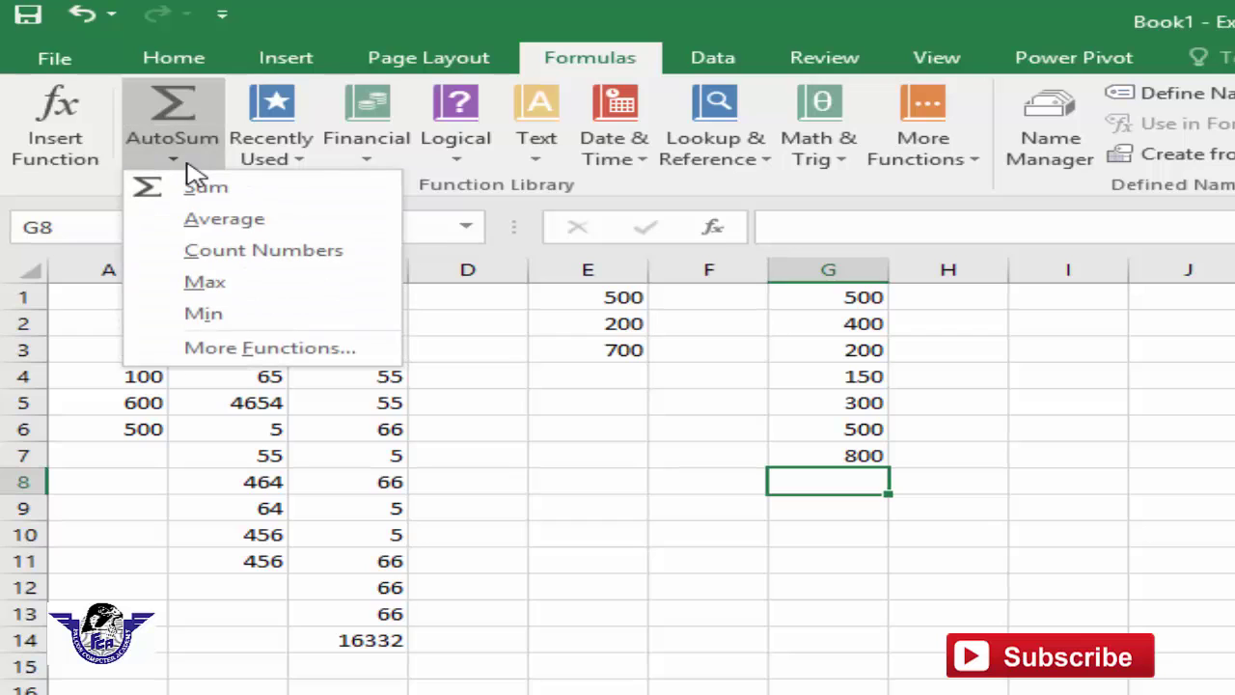
click(203, 313)
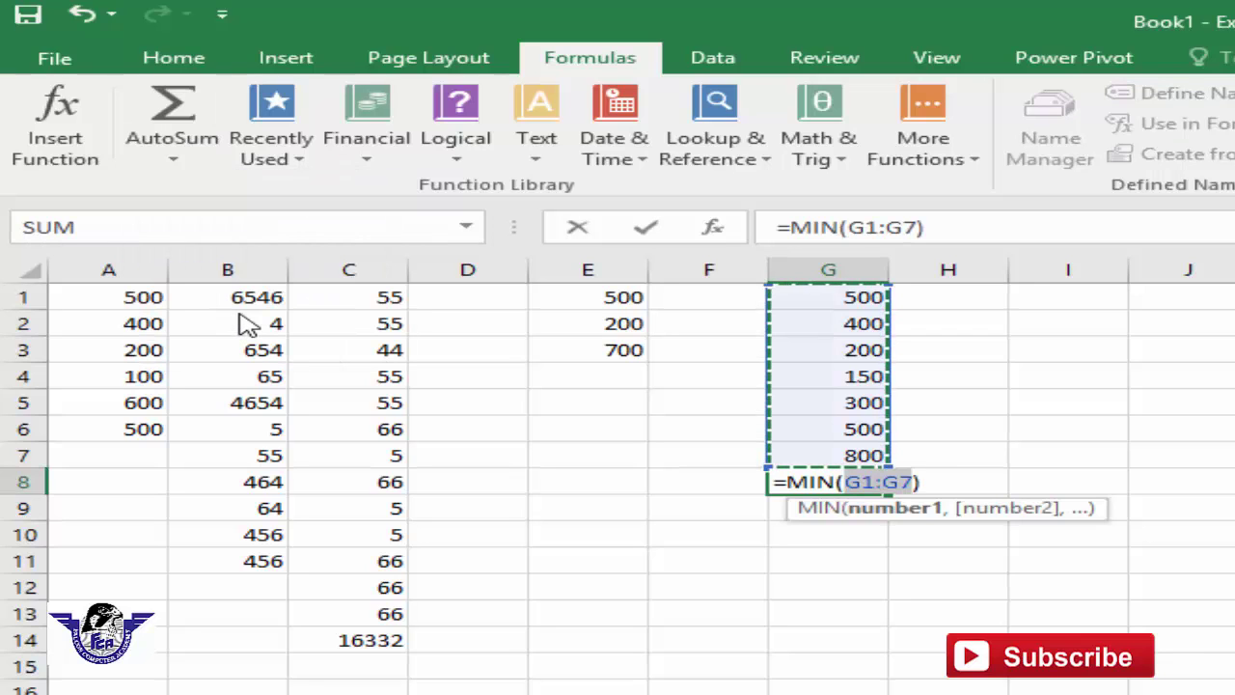
key(Return)
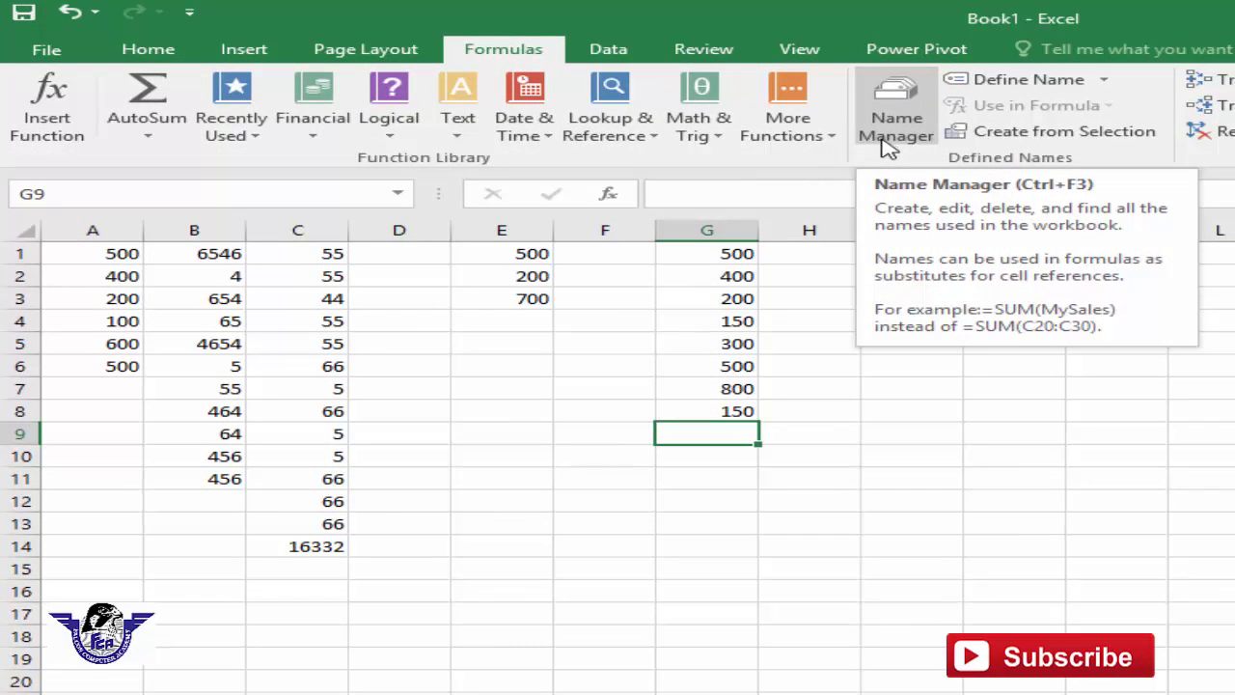
- Select E1:H14 and delete all its contents, then select C14
drag(853, 545, 494, 210)
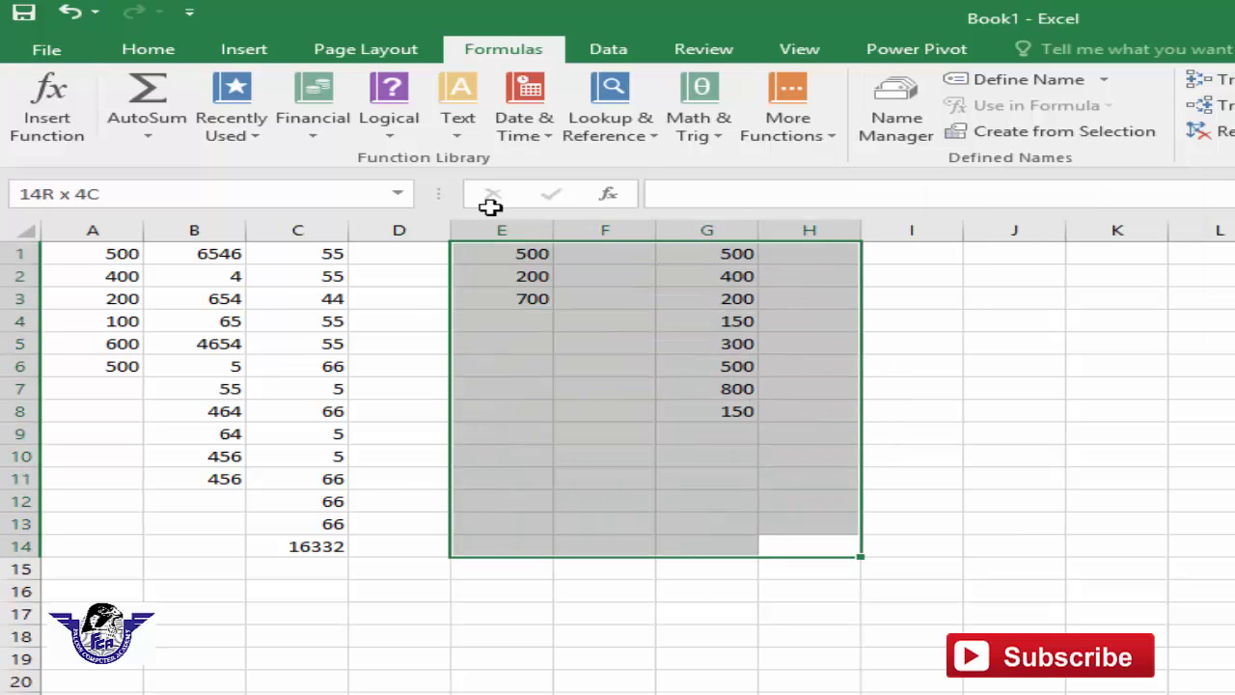
key(Delete)
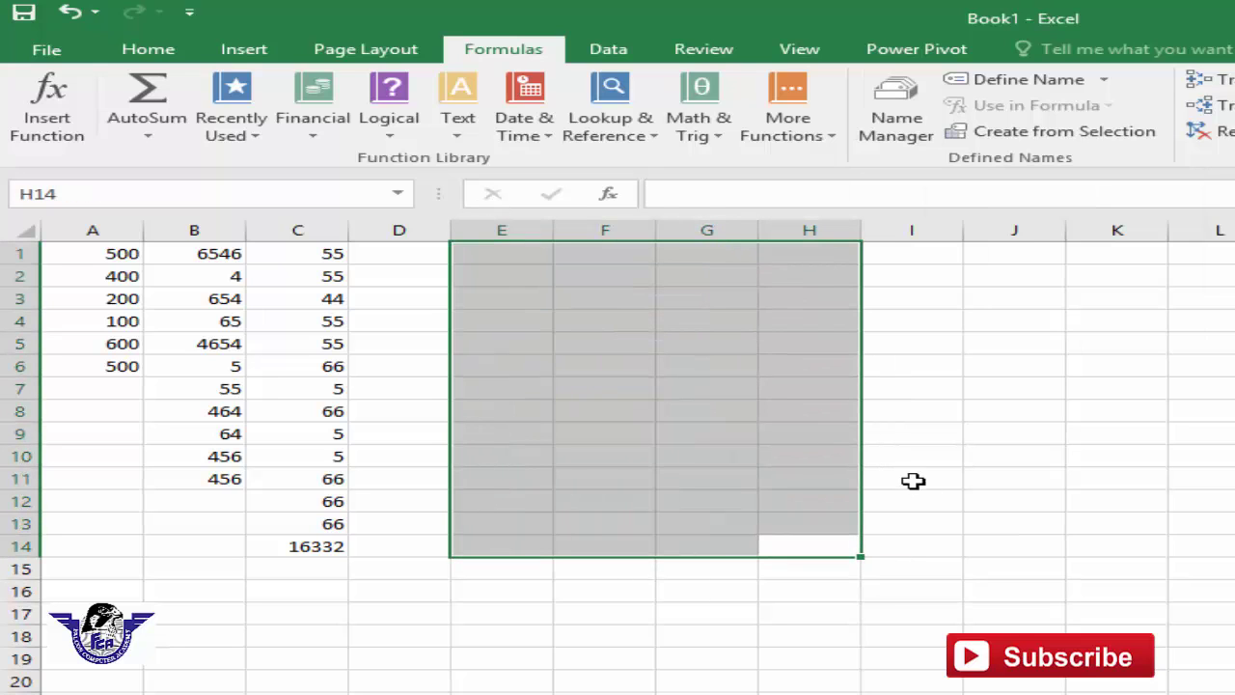
click(818, 543)
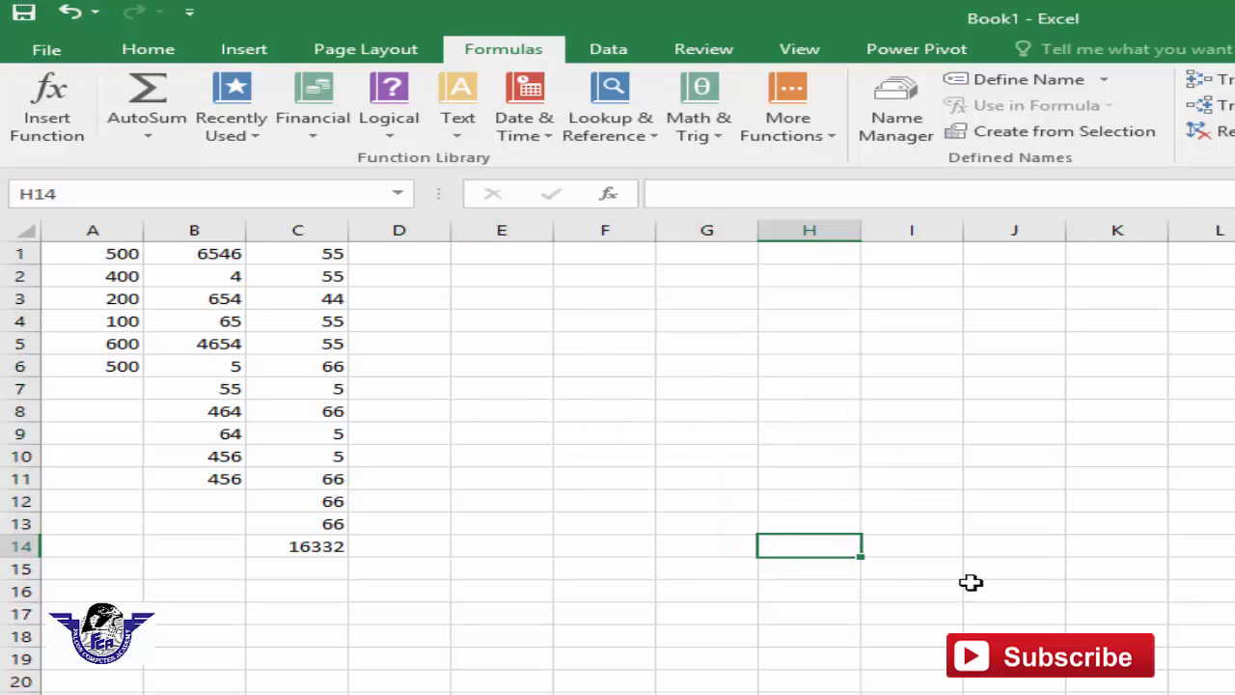
click(319, 546)
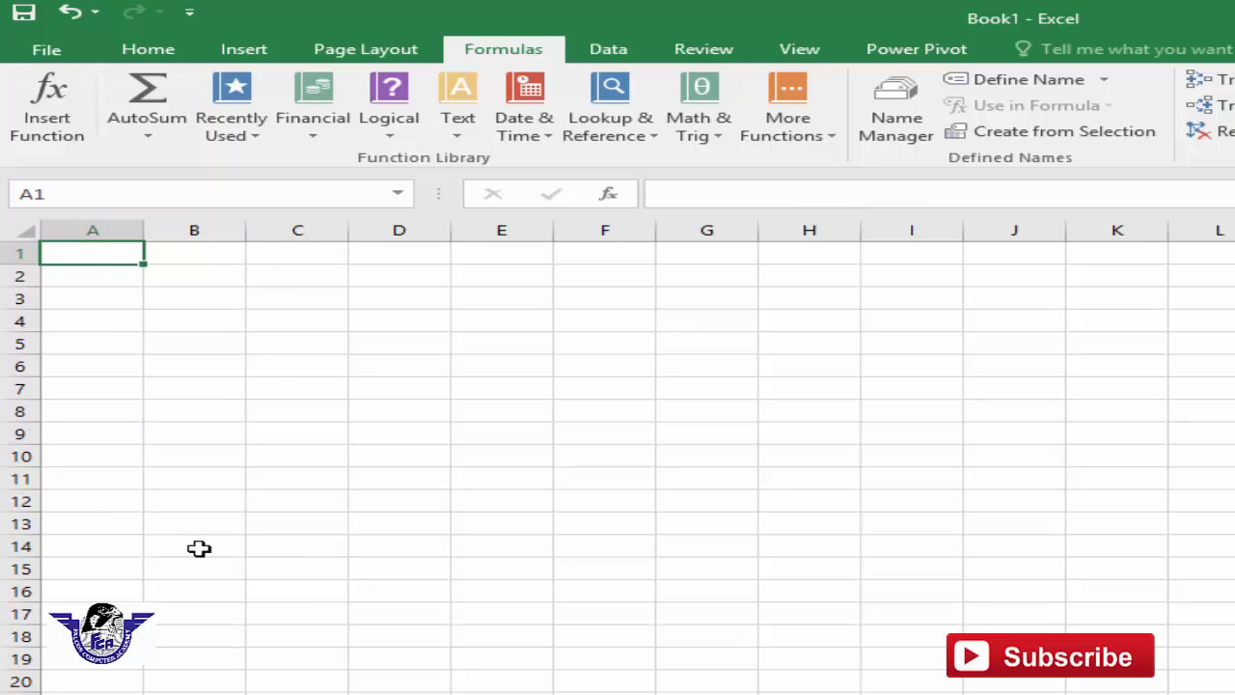
- Jump to C14 through the Name Box and select the 16332 total cell
click(275, 548)
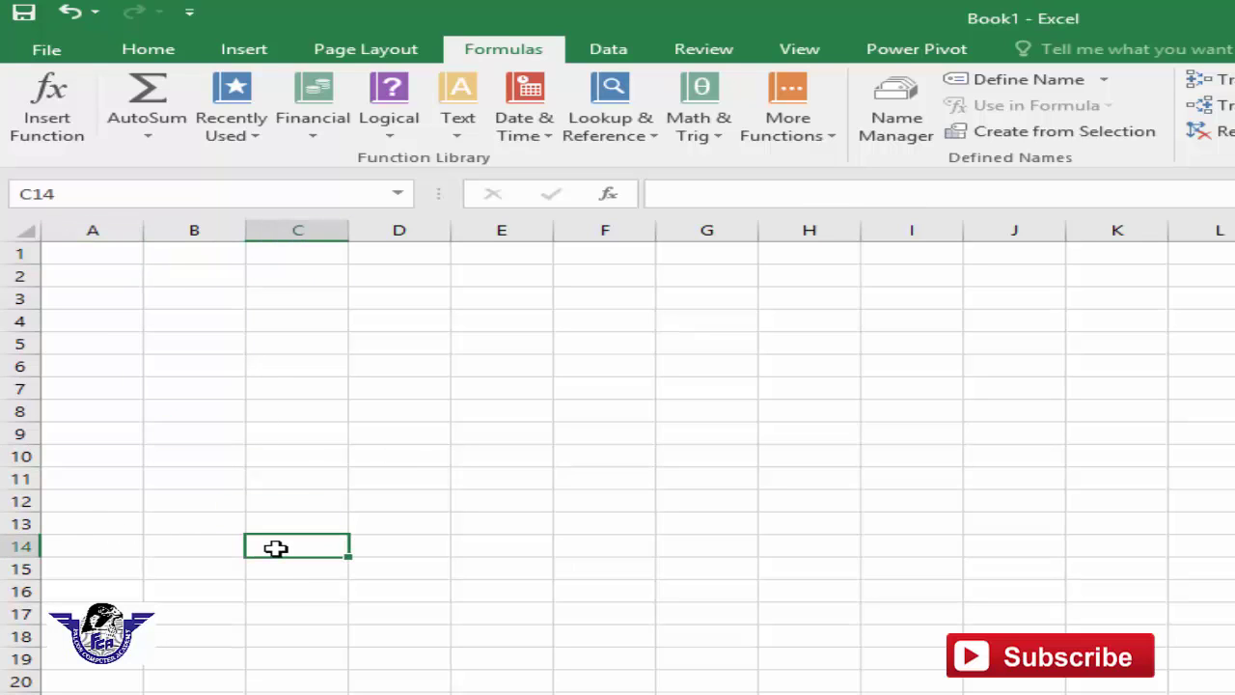
click(669, 546)
click(637, 547)
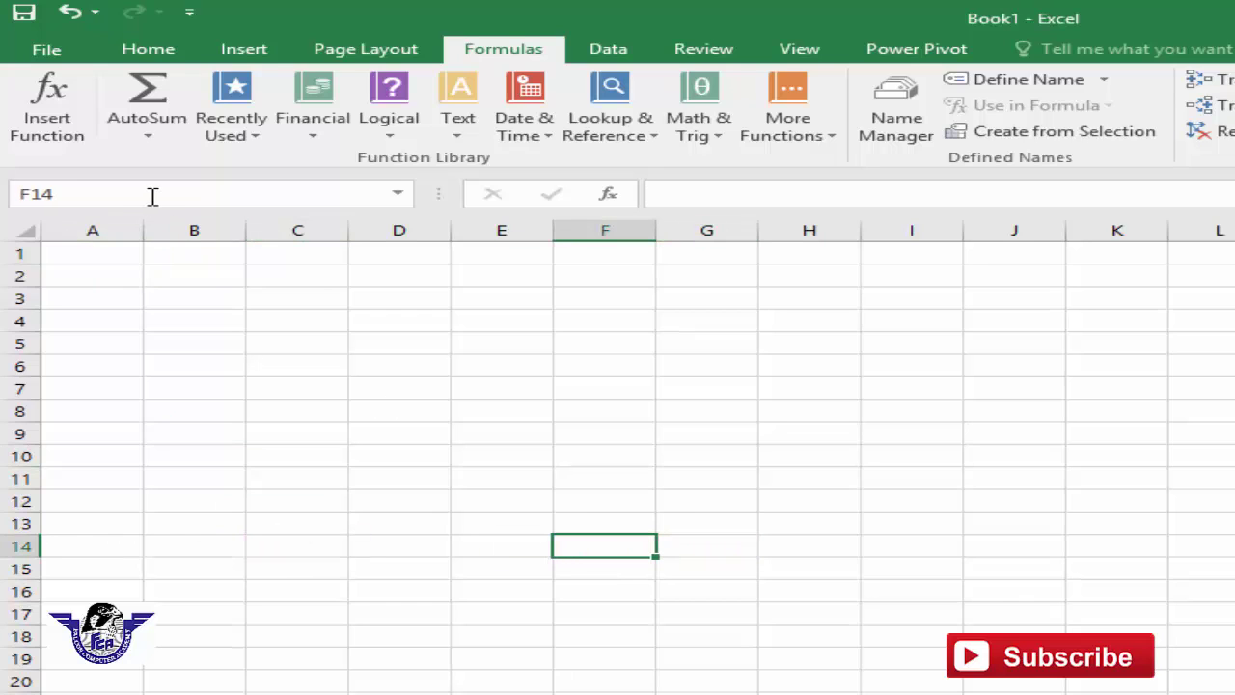
click(153, 196)
text(c)
text(14)
key(Return)
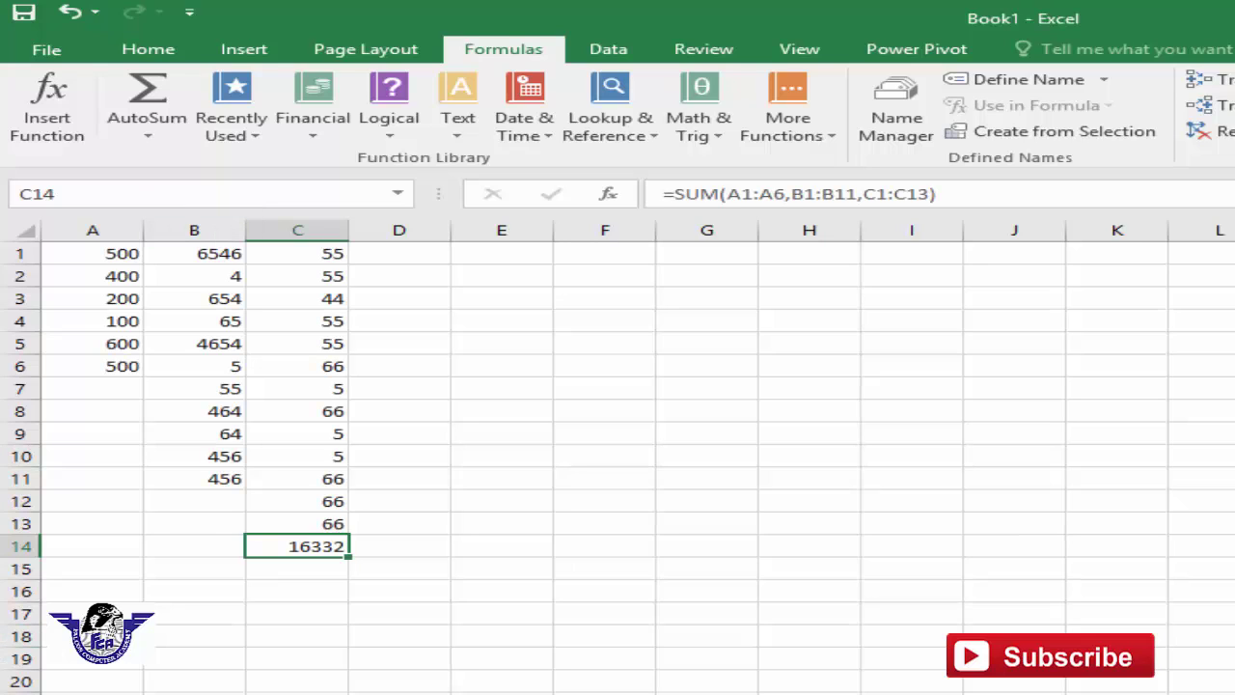
click(467, 681)
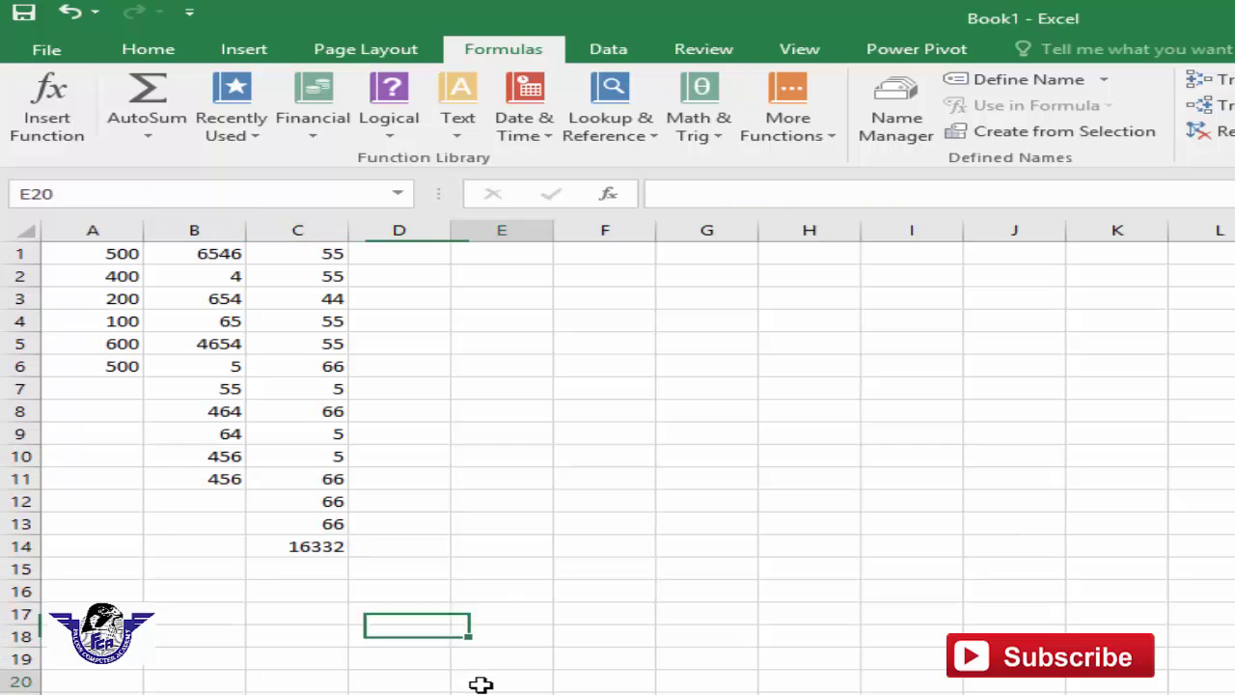
click(328, 548)
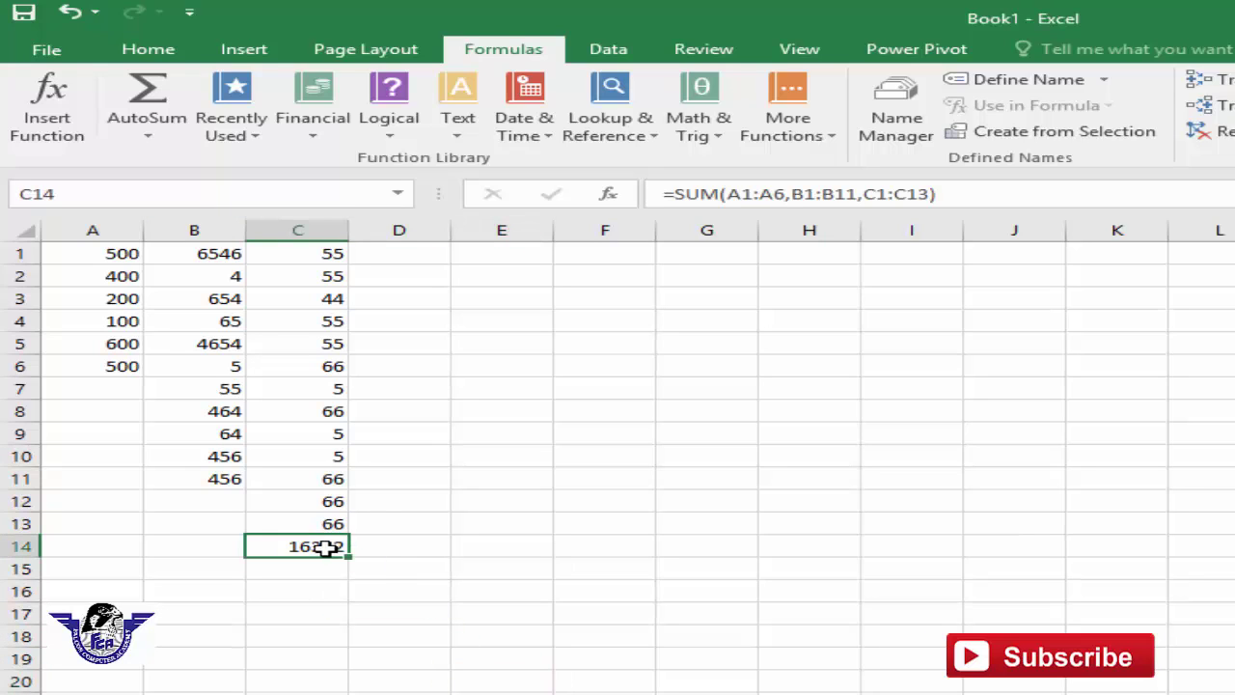
- Name cell C14 'total', then move to an empty sheet and select its C14
click(1029, 81)
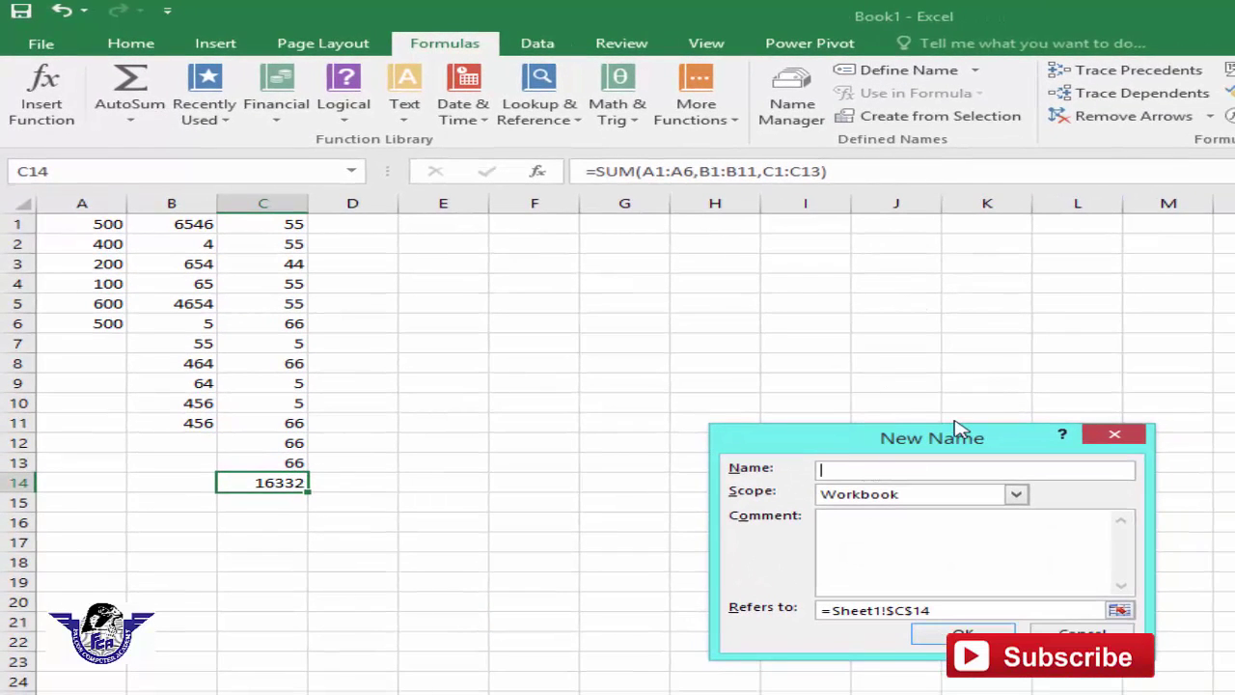
text(total)
key(Return)
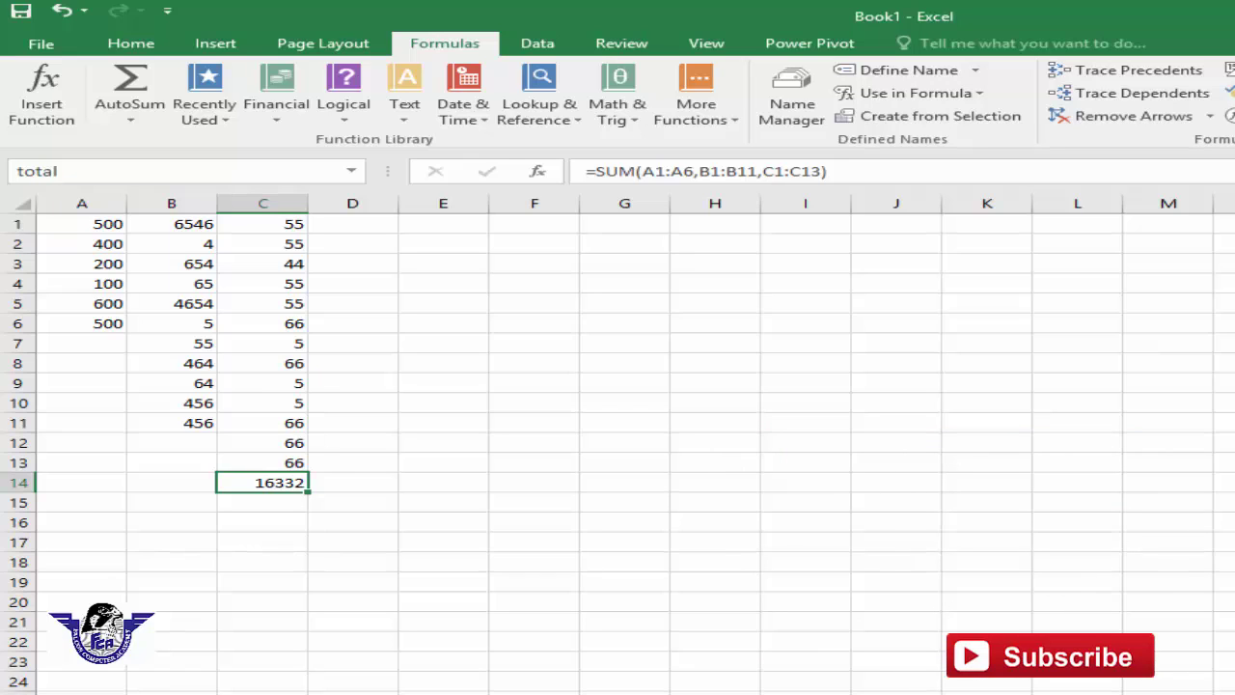
key(ctrl+Page_Down)
click(262, 481)
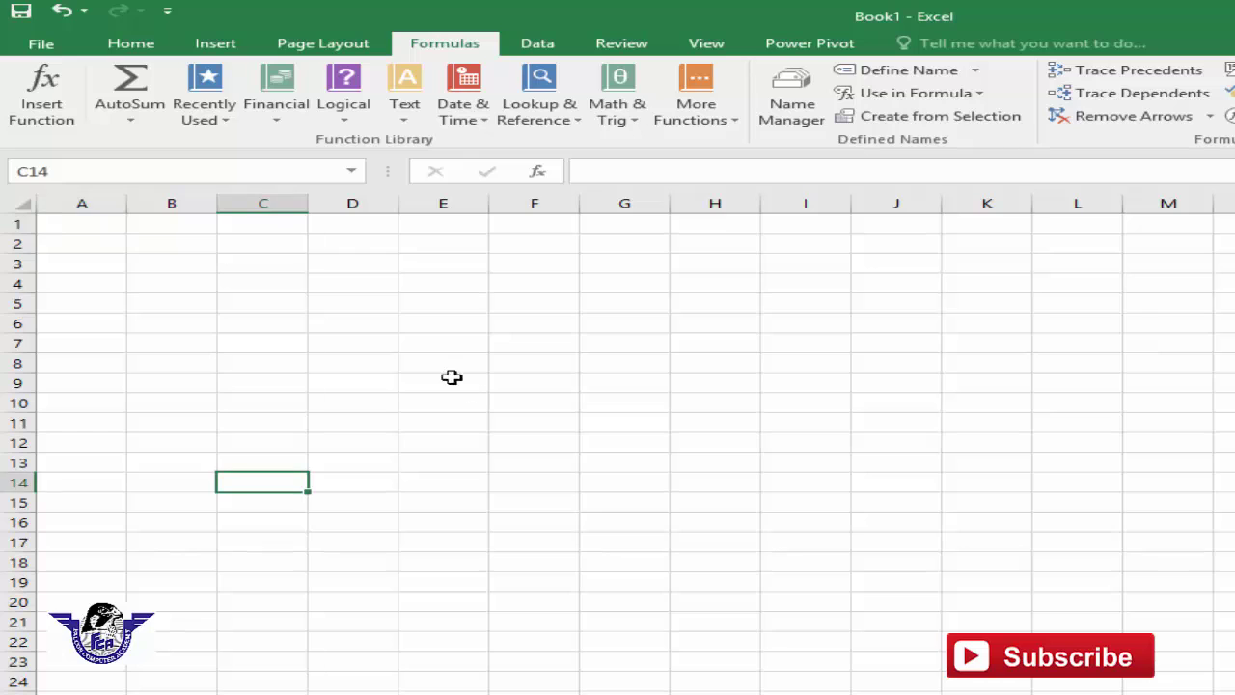
- Enter 'total' in the Name Box to return to C14 (16332), then reselect C14 from E10
click(171, 175)
text(tota)
text(l)
key(Return)
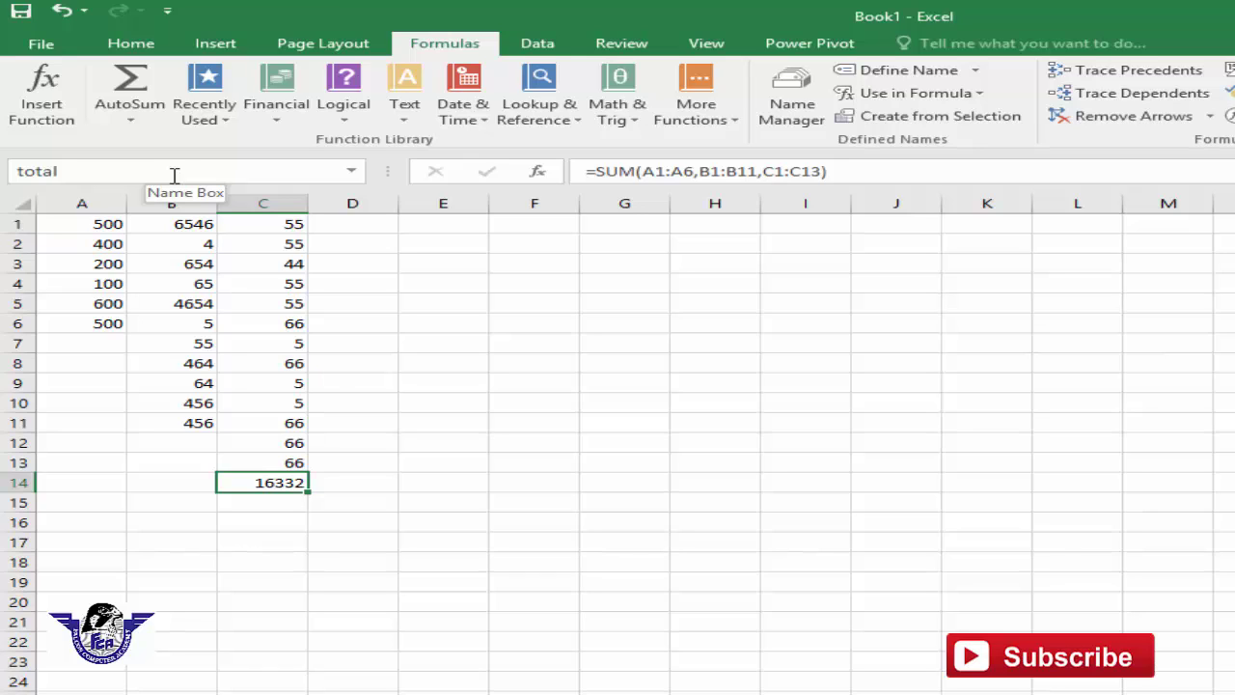
click(422, 401)
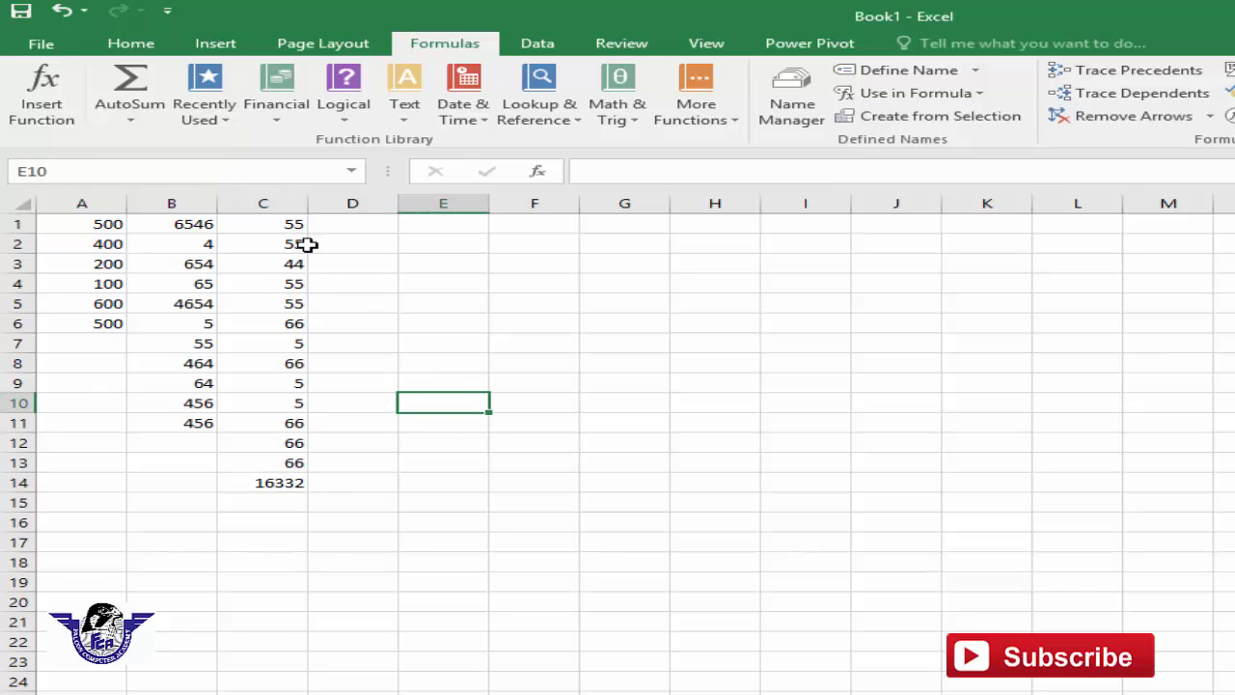
click(292, 486)
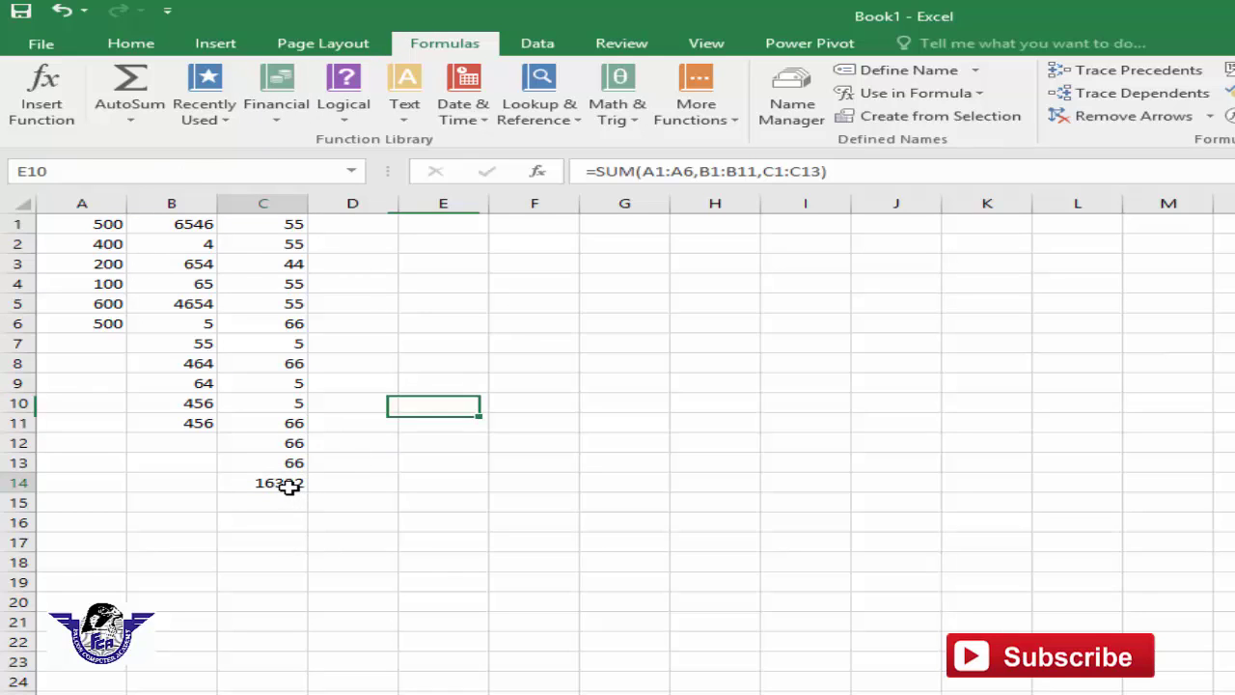
- Remove the name 'total' in the Name Manager, leaving C14 unnamed with 16332
click(789, 114)
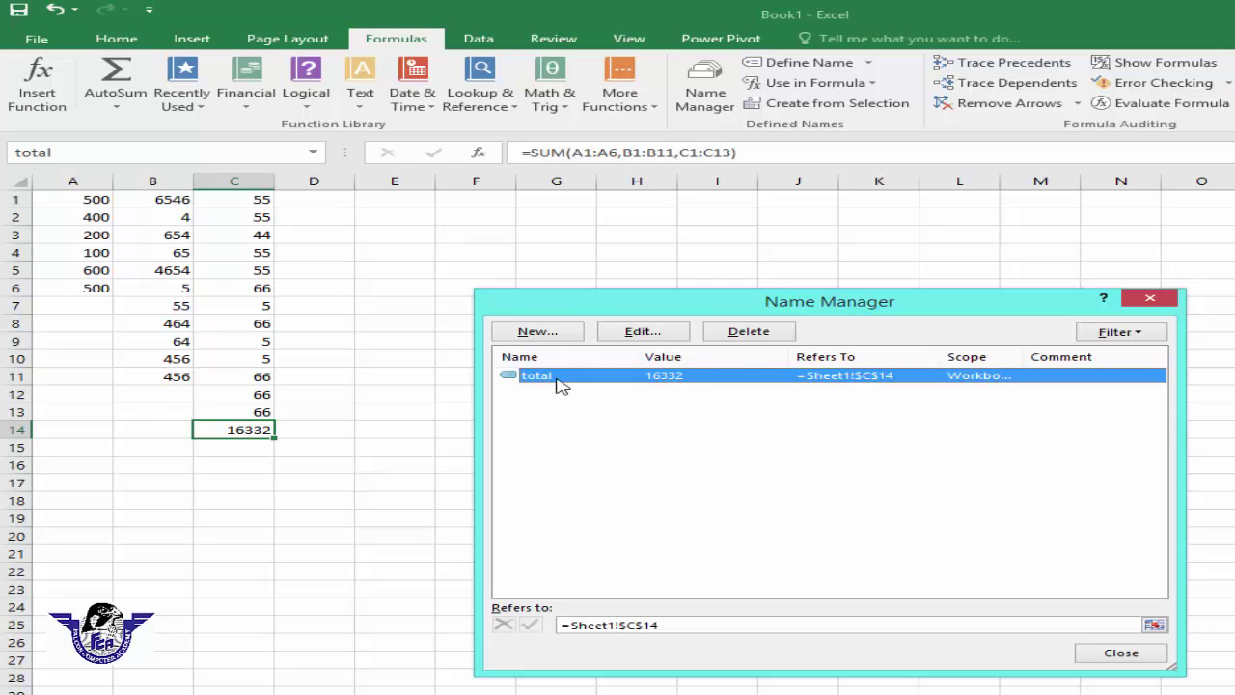
click(748, 334)
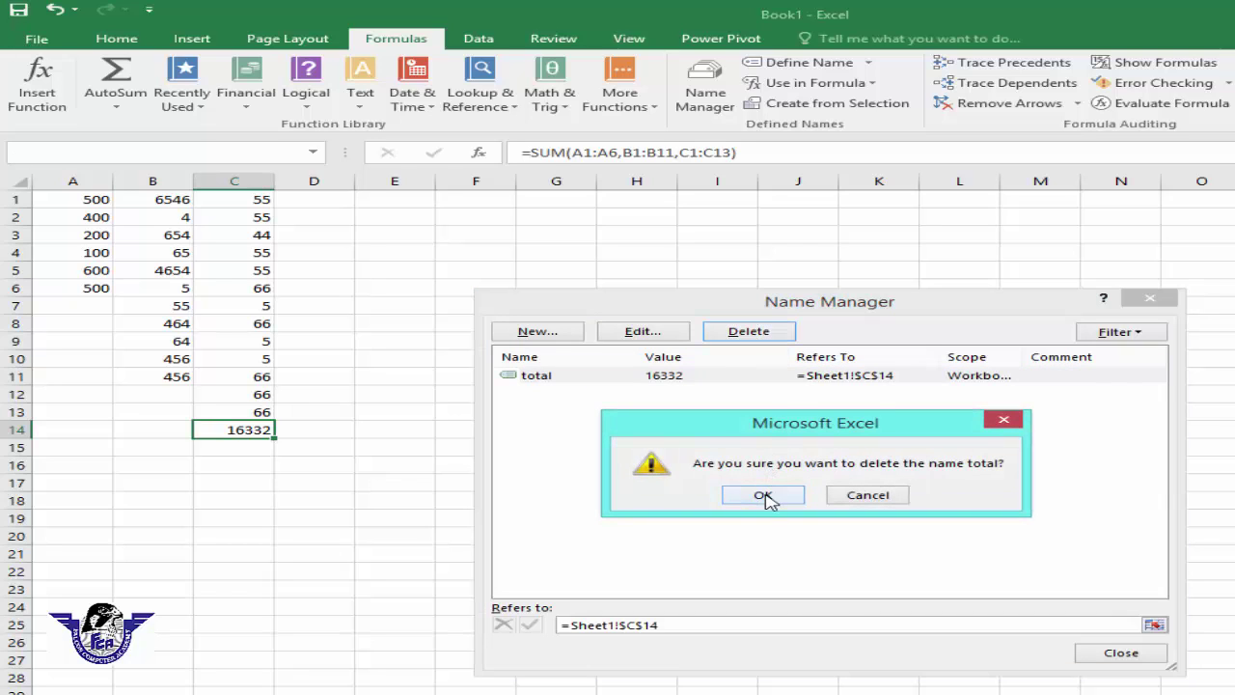
click(765, 495)
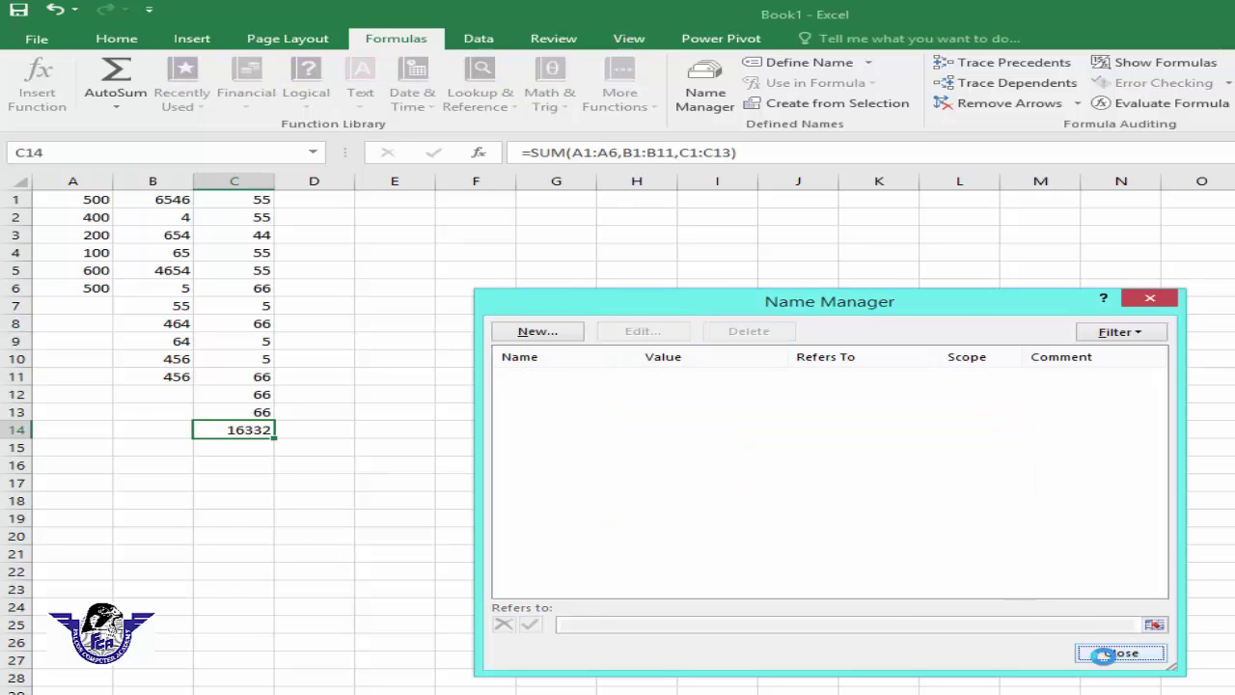
click(1119, 653)
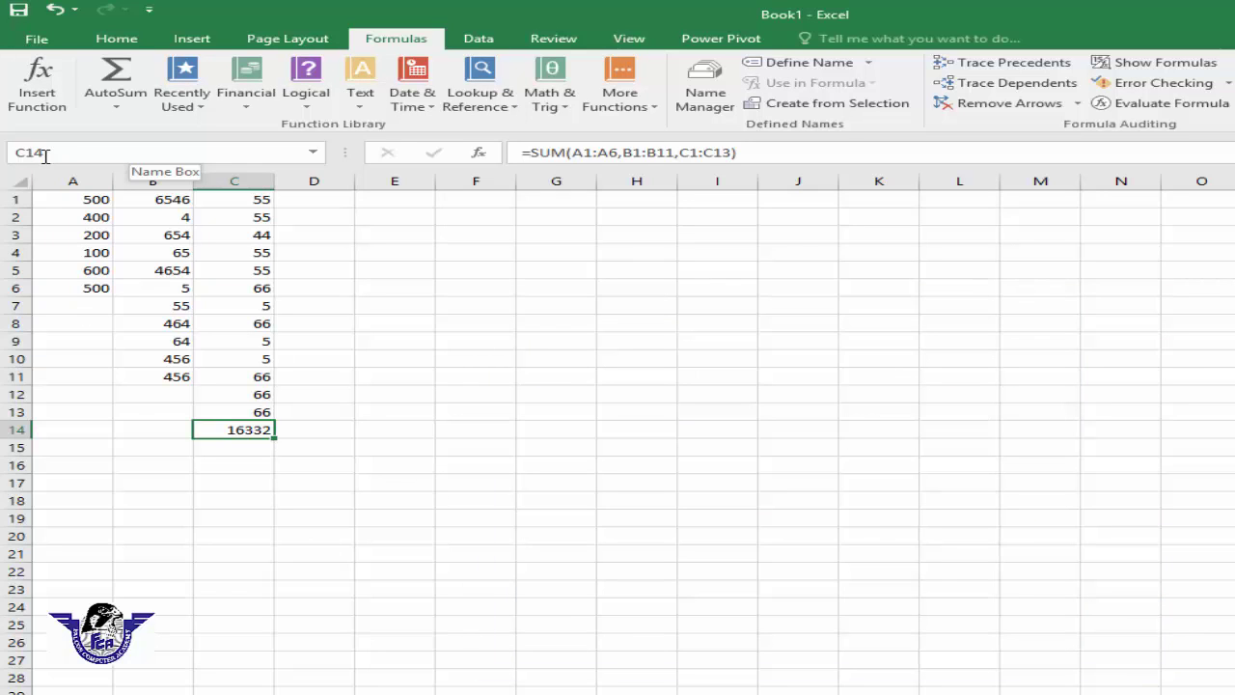